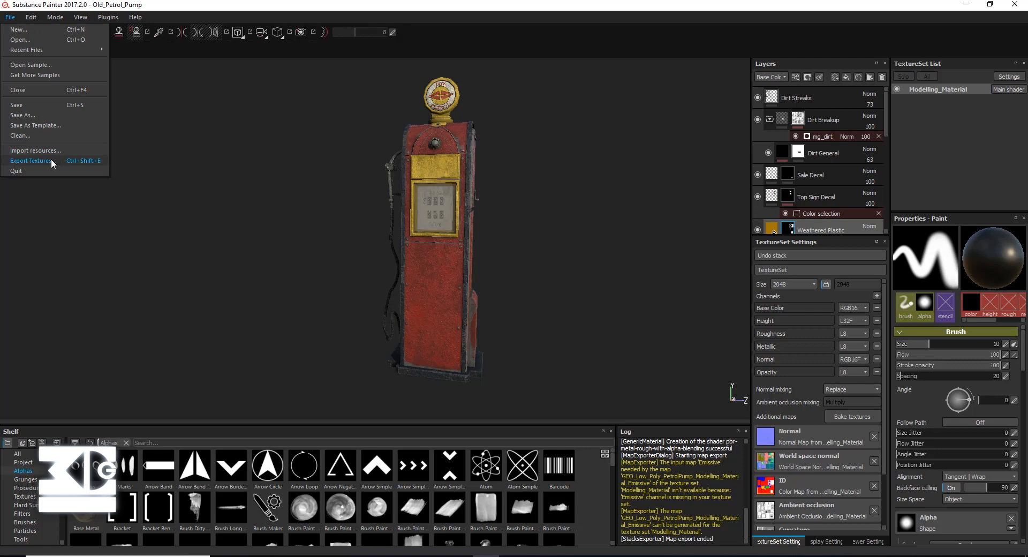
- Open the texture export settings and choose the Arnold 5 (AiStandard) configuration
{"action": "left_click", "coordinate": [51, 160]}
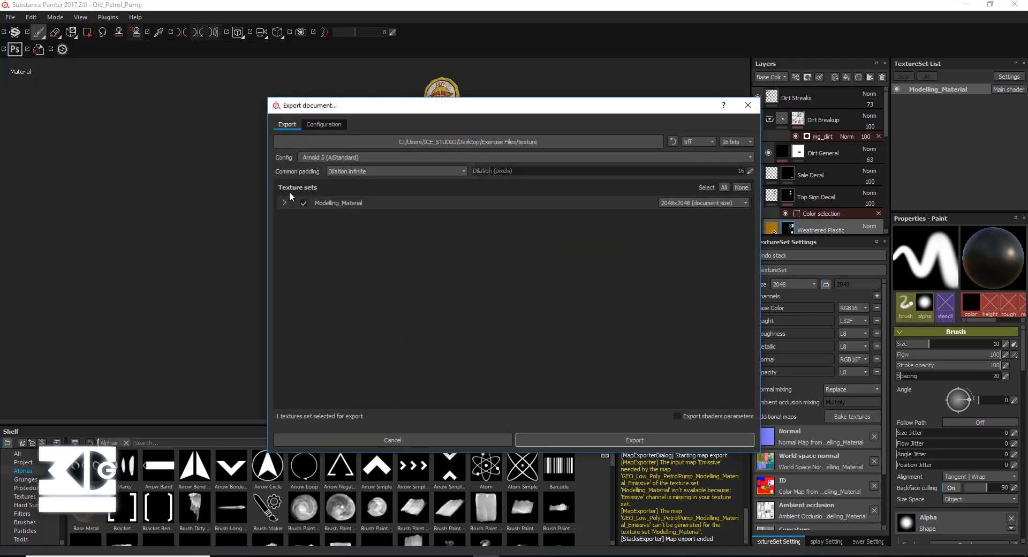
{"action": "left_click", "coordinate": [322, 158]}
{"action": "scroll", "coordinate": [334, 205], "scroll_direction": "up", "scroll_amount": 2}
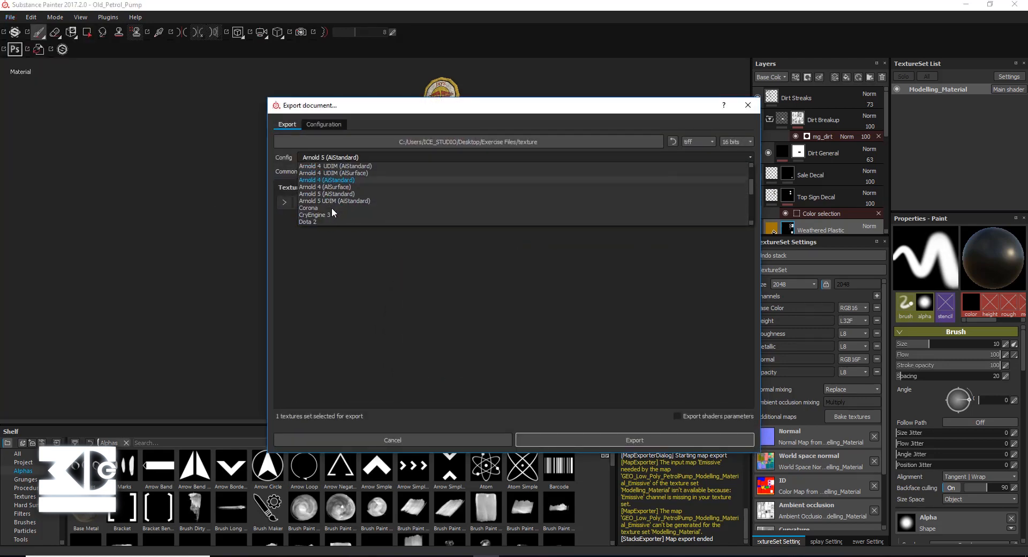
{"action": "scroll", "coordinate": [332, 208], "scroll_direction": "down", "scroll_amount": 6}
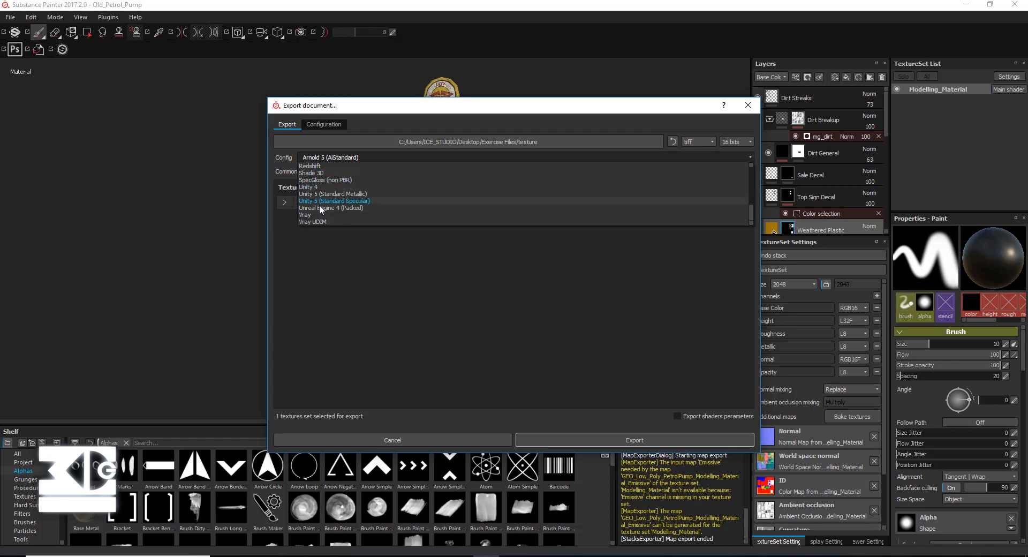
{"action": "scroll", "coordinate": [320, 207], "scroll_direction": "up", "scroll_amount": 7}
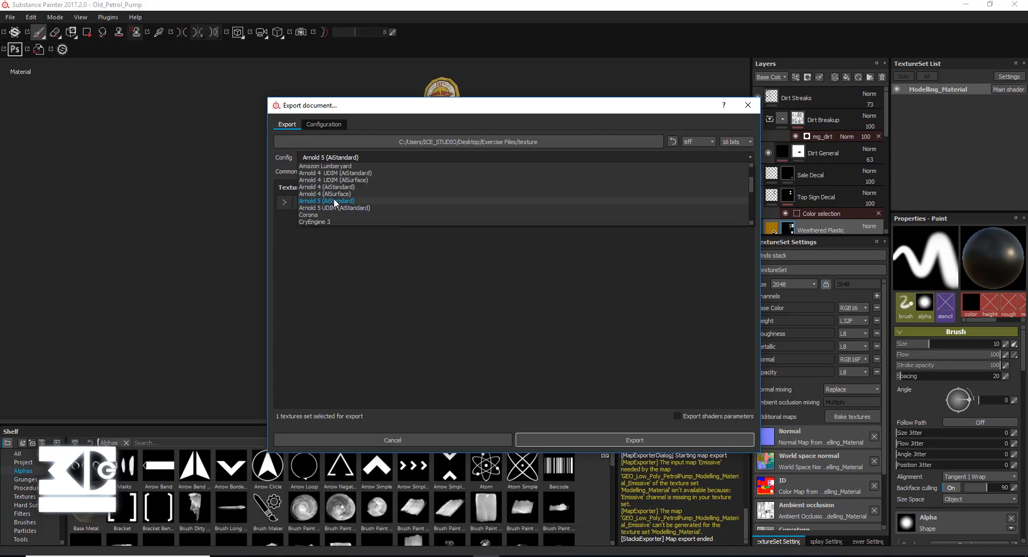
{"action": "left_click", "coordinate": [334, 201]}
- Review the Modelling_Material output maps with the size kept at 2048x2048 (document size), and close the export settings without exporting
{"action": "left_click", "coordinate": [284, 203]}
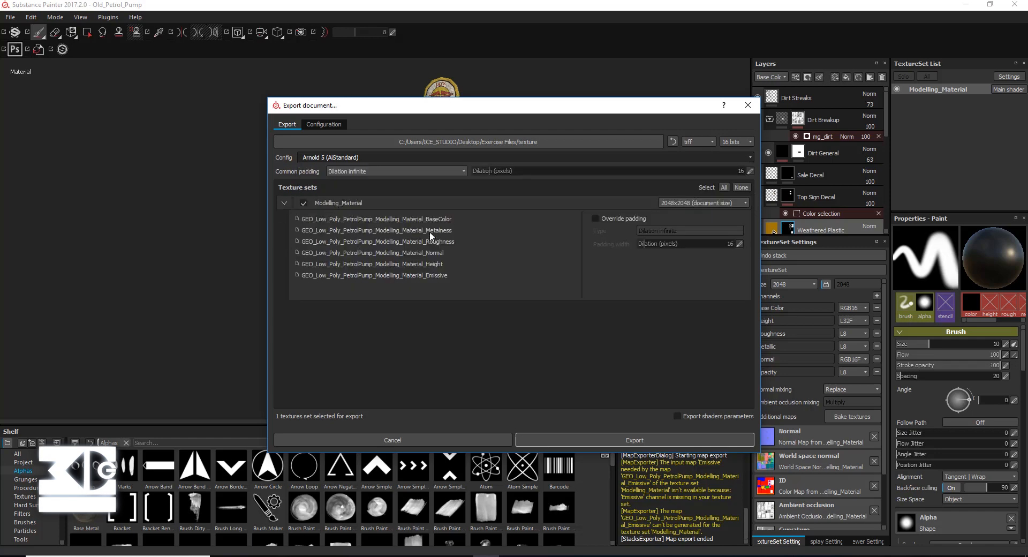
{"action": "left_click", "coordinate": [694, 205]}
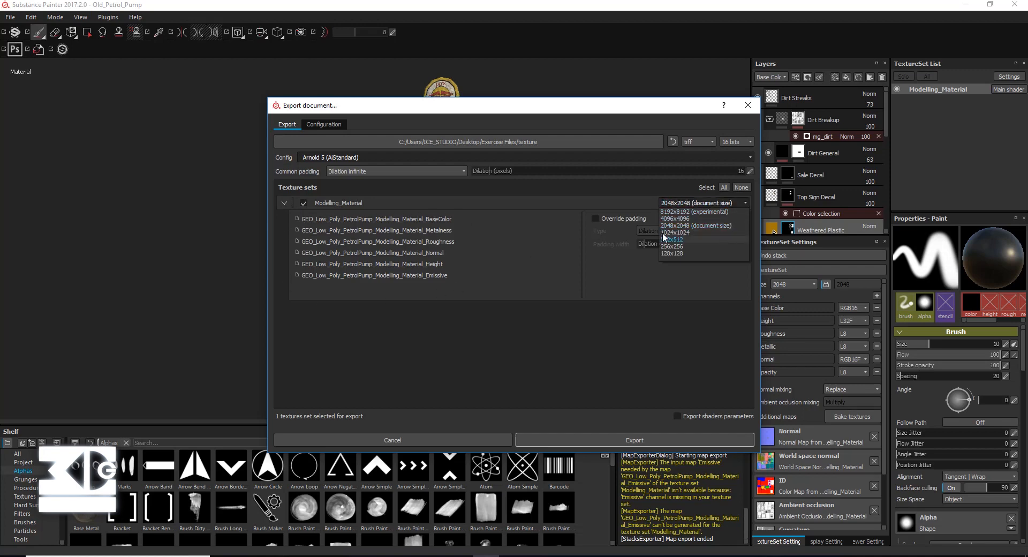
{"action": "left_click", "coordinate": [702, 224]}
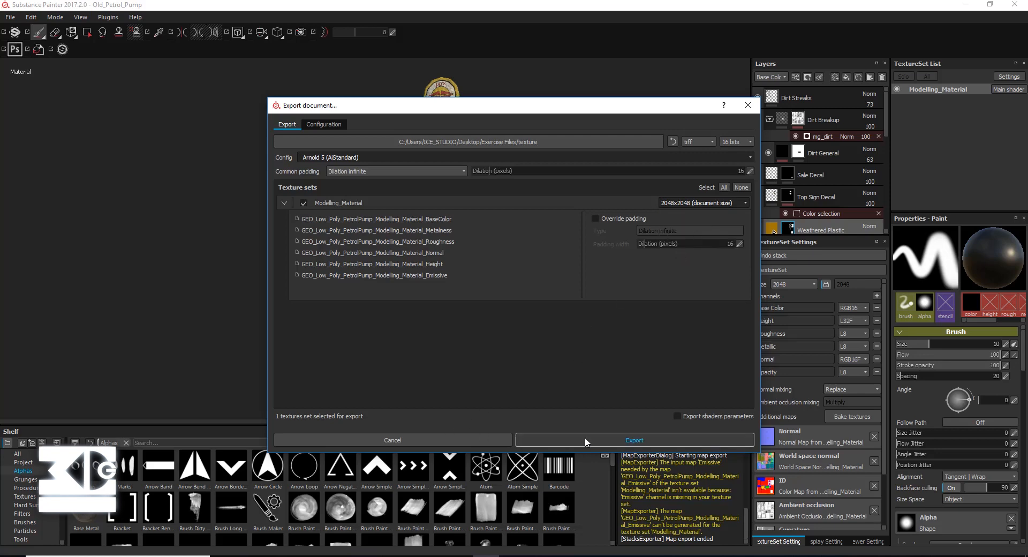
{"action": "left_click", "coordinate": [747, 106]}
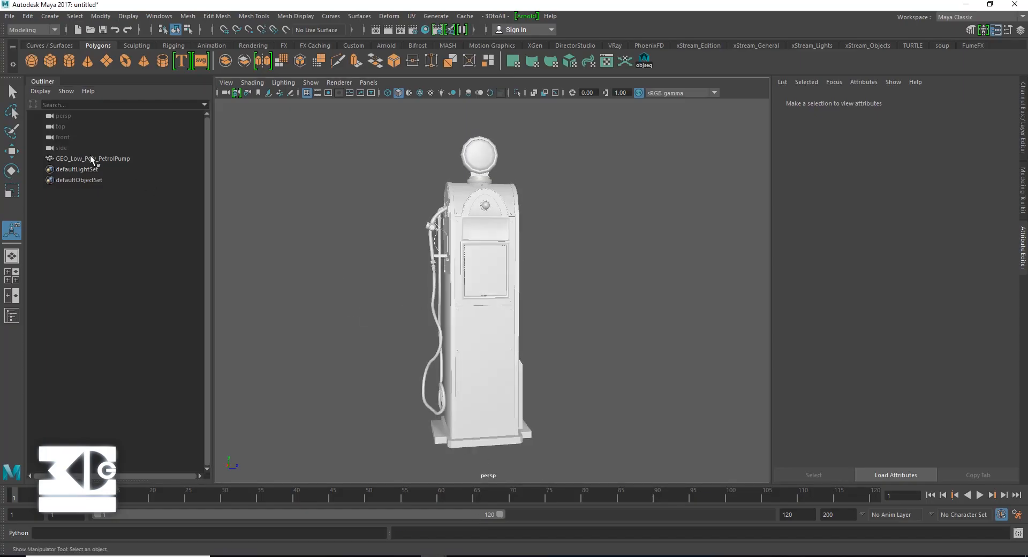
- In Maya, assign a new Arnold aiStandardSurface material to the GEO_Low_Poly_PetrolPump mesh
{"action": "left_click", "coordinate": [92, 158]}
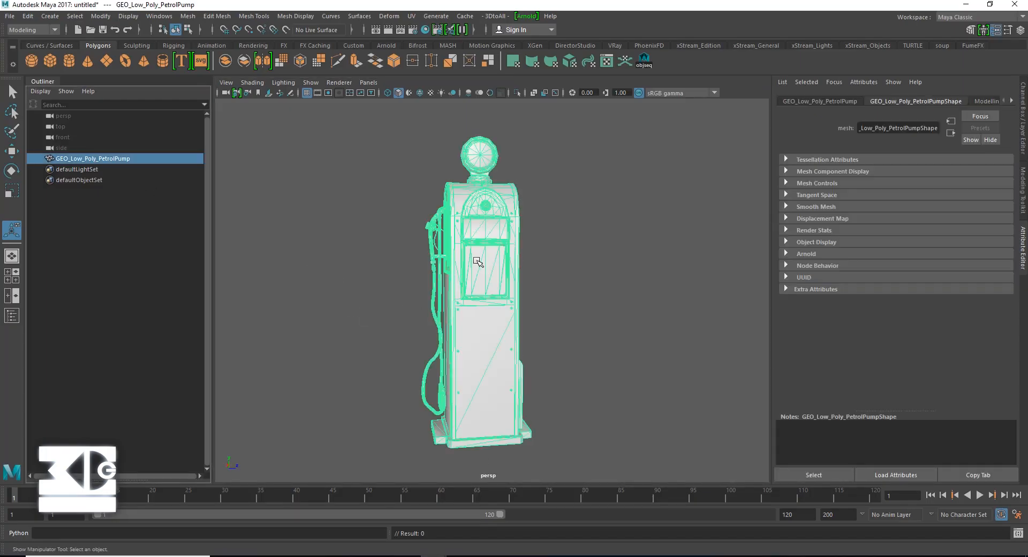
{"action": "right_click_drag", "start_coordinate": [476, 259], "coordinate": [469, 521]}
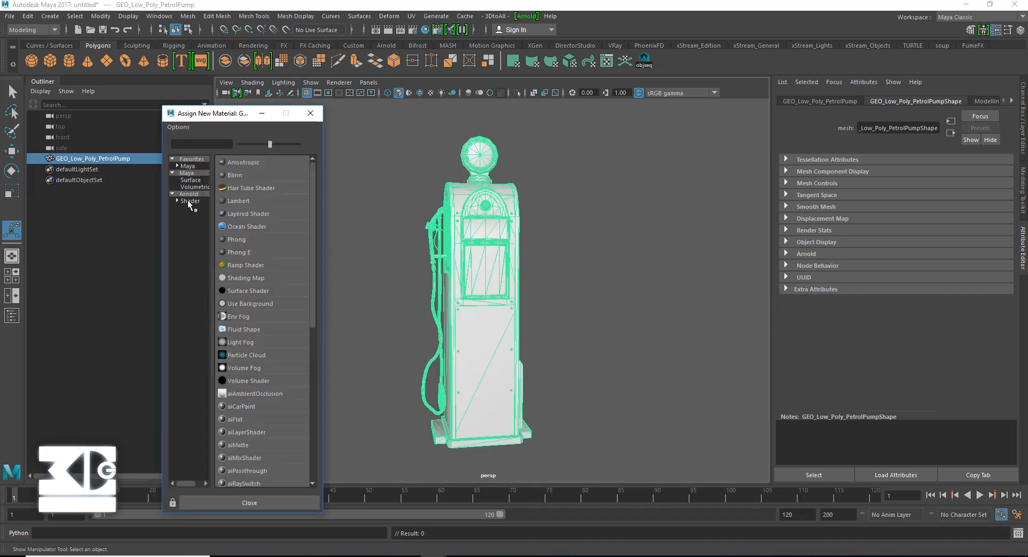
{"action": "left_click", "coordinate": [188, 201]}
{"action": "left_click", "coordinate": [253, 290]}
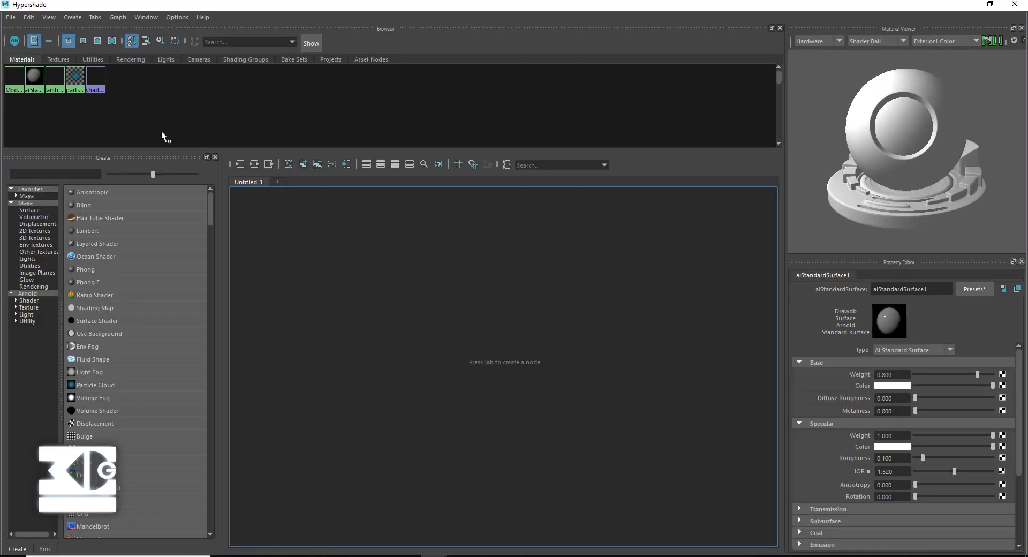
- Graph the new aiStandardSurface material with its connections in Hypershade and rename it petrol
{"action": "left_click", "coordinate": [34, 78]}
{"action": "left_click", "coordinate": [253, 164]}
{"action": "double_click", "coordinate": [418, 219]}
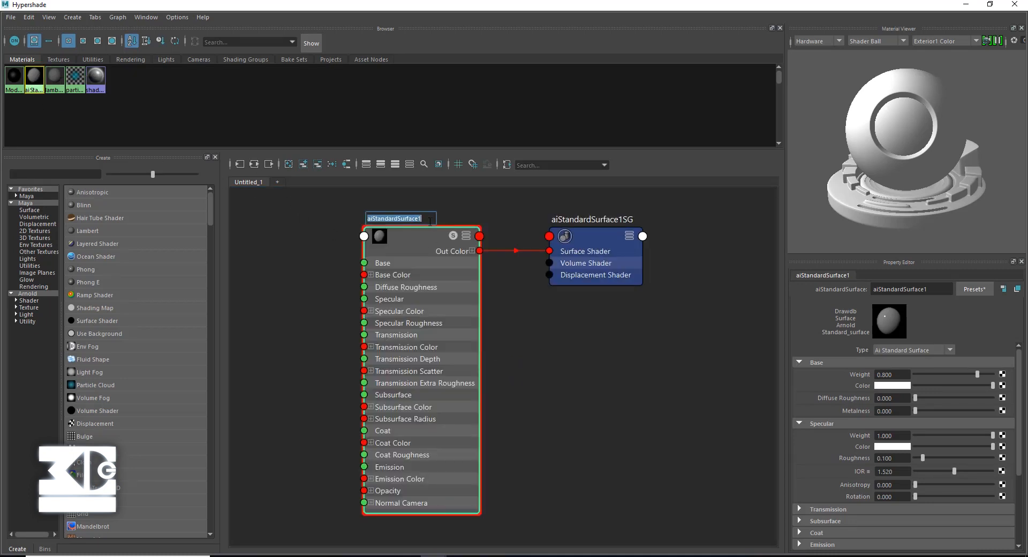
{"action": "type", "text": "petrol"}
{"action": "key", "text": "Return"}
{"action": "scroll", "coordinate": [615, 342], "scroll_direction": "down", "scroll_amount": 3}
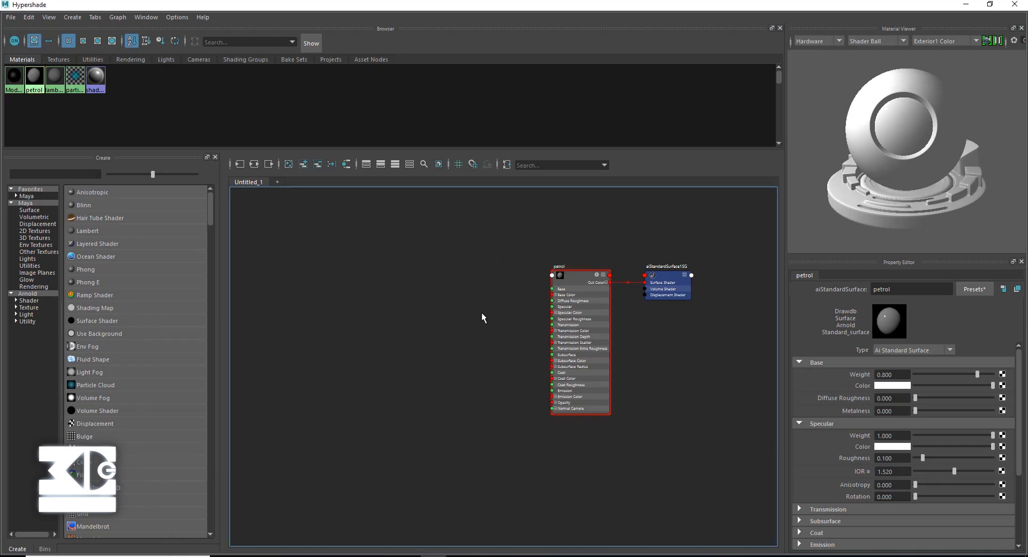
- From the texture folder in File Explorer, add the BaseColor, Metalness, Normal and Roughness maps to the Hypershade graph, leaving out Height
{"action": "left_click", "coordinate": [284, 556]}
{"action": "left_click", "coordinate": [339, 516]}
{"action": "left_click", "coordinate": [380, 65]}
{"action": "double_click", "coordinate": [537, 141]}
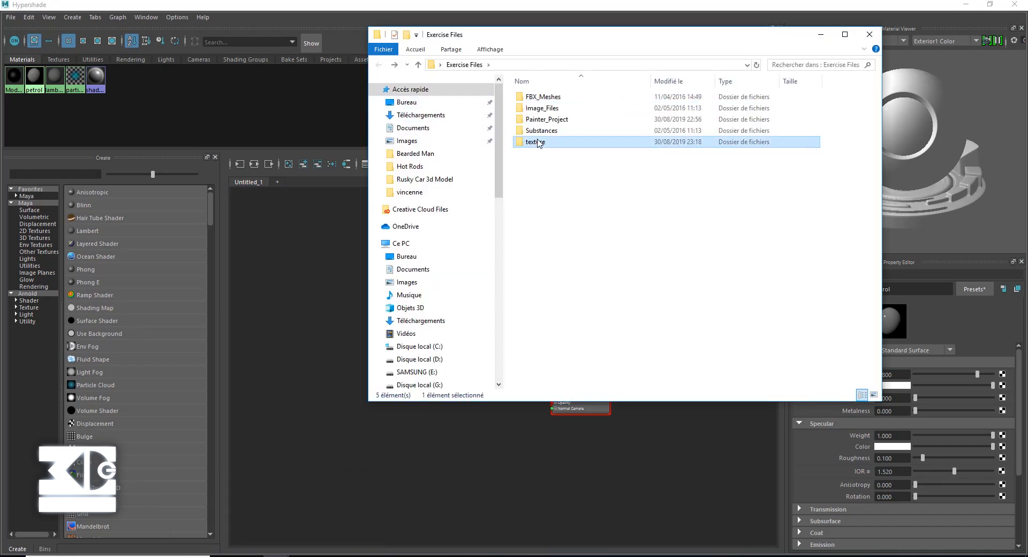
{"action": "left_click_drag", "start_coordinate": [569, 191], "coordinate": [822, 105]}
{"action": "left_click", "coordinate": [602, 110], "text": "ctrl"}
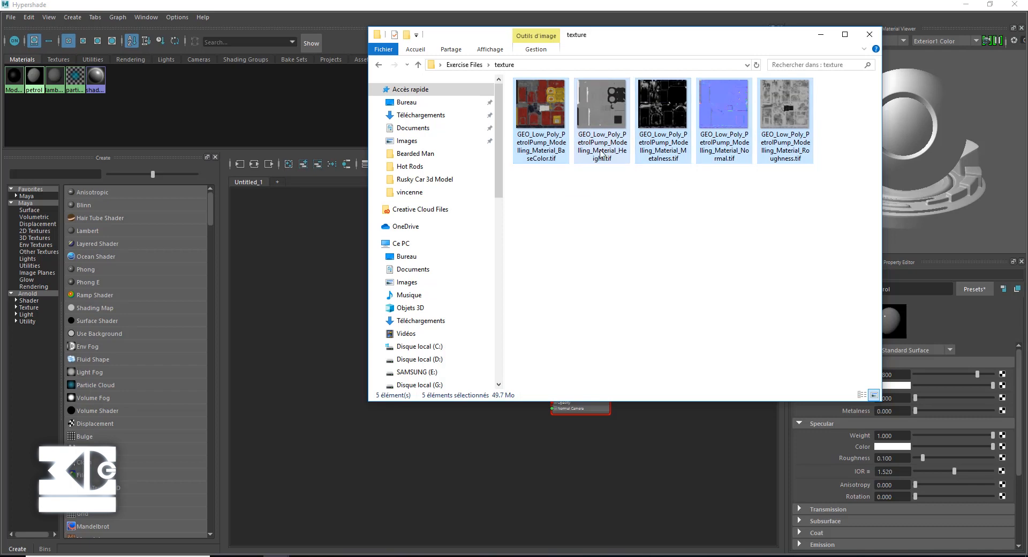
{"action": "left_click_drag", "start_coordinate": [538, 119], "coordinate": [297, 358]}
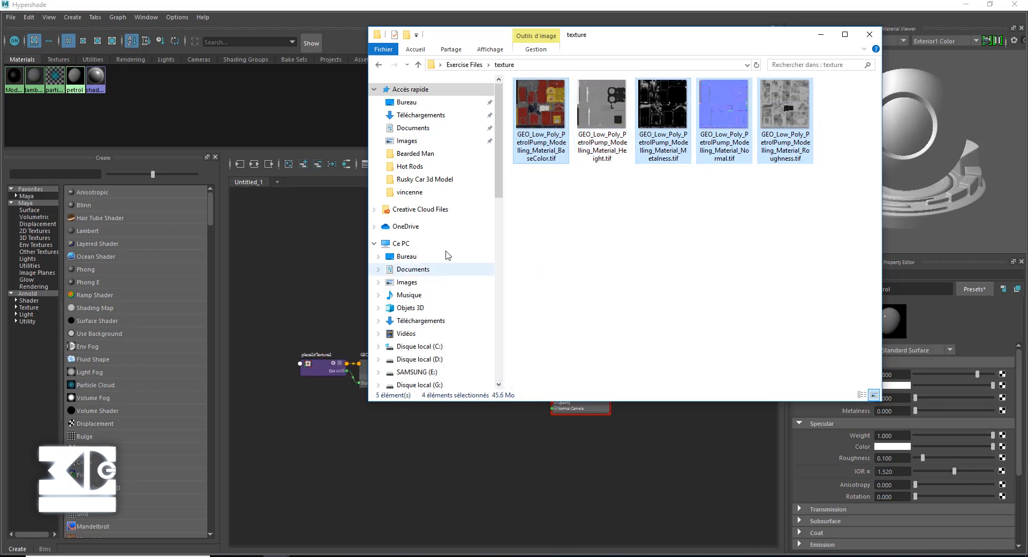
{"action": "left_click", "coordinate": [822, 39]}
- Arrange the four texture file nodes and their place2dTexture nodes in separate rows before the petrol material: BaseColor, Metalness, Roughness, Normal
{"action": "left_click_drag", "start_coordinate": [317, 321], "coordinate": [383, 379]}
{"action": "left_click_drag", "start_coordinate": [385, 379], "coordinate": [465, 273]}
{"action": "left_click_drag", "start_coordinate": [410, 323], "coordinate": [484, 374]}
{"action": "left_click_drag", "start_coordinate": [485, 375], "coordinate": [439, 315]}
{"action": "left_click_drag", "start_coordinate": [560, 370], "coordinate": [383, 362]}
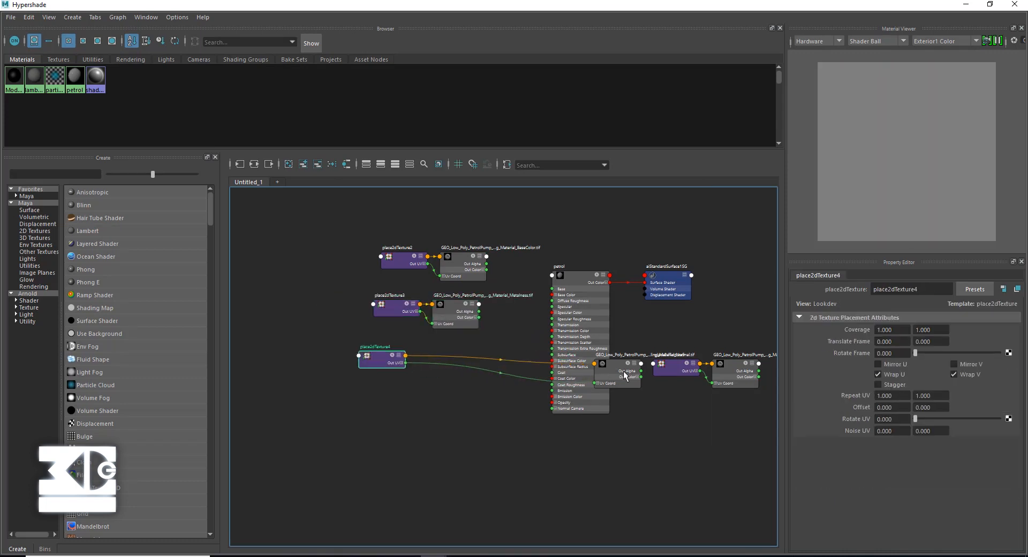
{"action": "left_click_drag", "start_coordinate": [611, 375], "coordinate": [461, 370]}
{"action": "left_click_drag", "start_coordinate": [461, 391], "coordinate": [366, 476]}
{"action": "left_click_drag", "start_coordinate": [737, 398], "coordinate": [404, 372]}
{"action": "left_click_drag", "start_coordinate": [335, 460], "coordinate": [458, 434]}
- Connect the BaseColor map's Out Color to the petrol material's Base Color and set the base weight to 1
{"action": "left_click", "coordinate": [574, 274]}
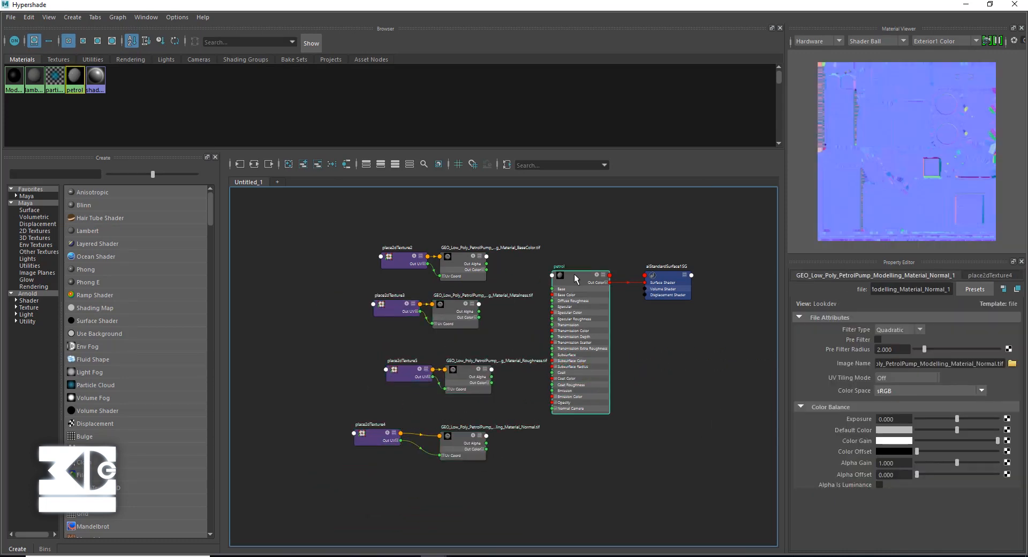
{"action": "left_click_drag", "start_coordinate": [486, 269], "coordinate": [552, 294]}
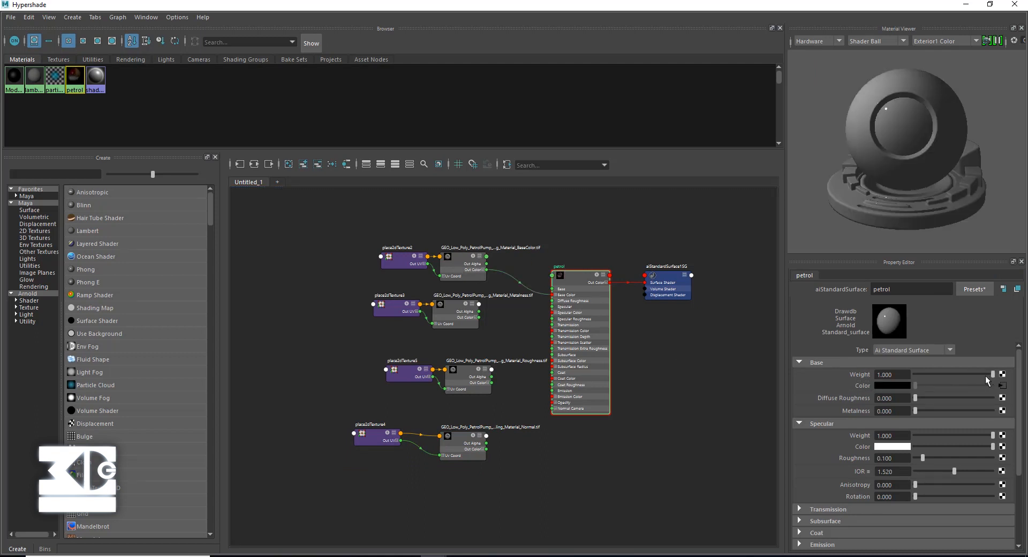
- Set the BaseColor texture's color space to Raw
{"action": "left_click", "coordinate": [457, 261]}
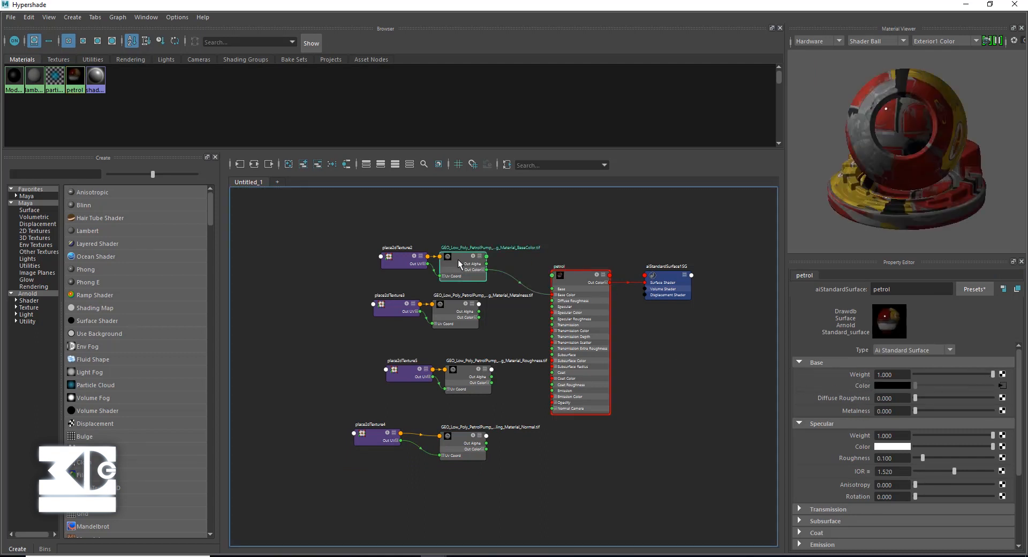
{"action": "left_click", "coordinate": [926, 391]}
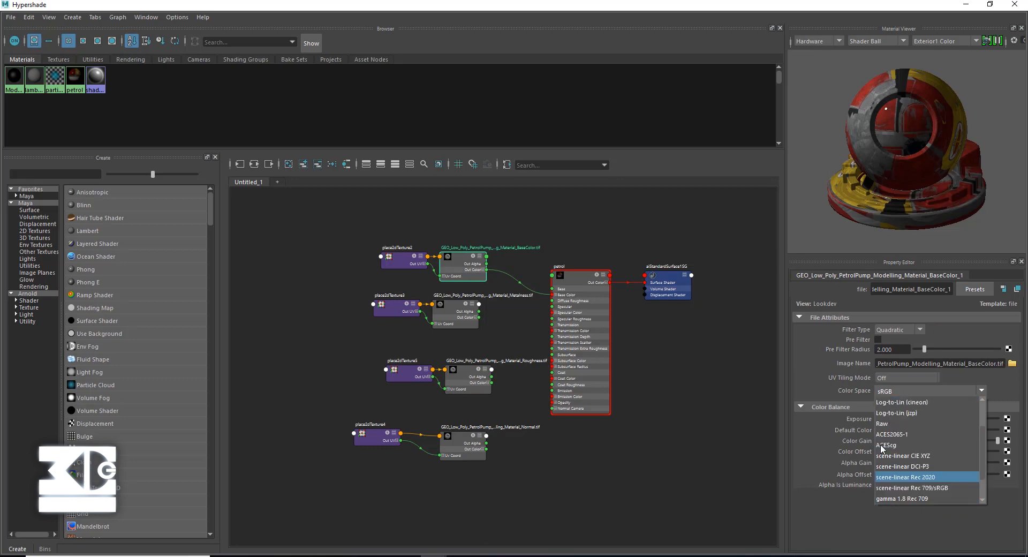
{"action": "left_click", "coordinate": [894, 423]}
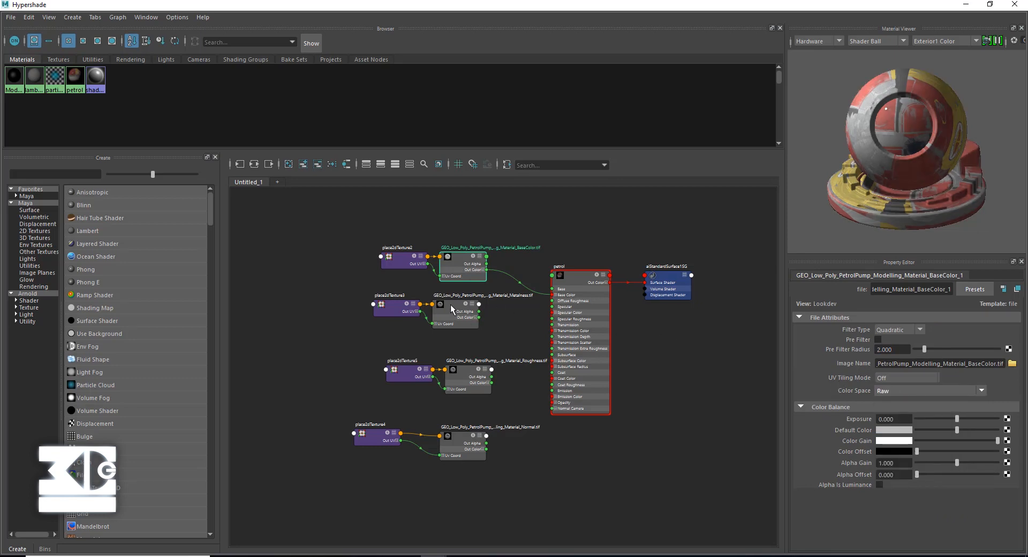
- Connect the Metalness map to the petrol material's Metalness, using the Raw color space with Alpha Is Luminance enabled
{"action": "left_click", "coordinate": [581, 348]}
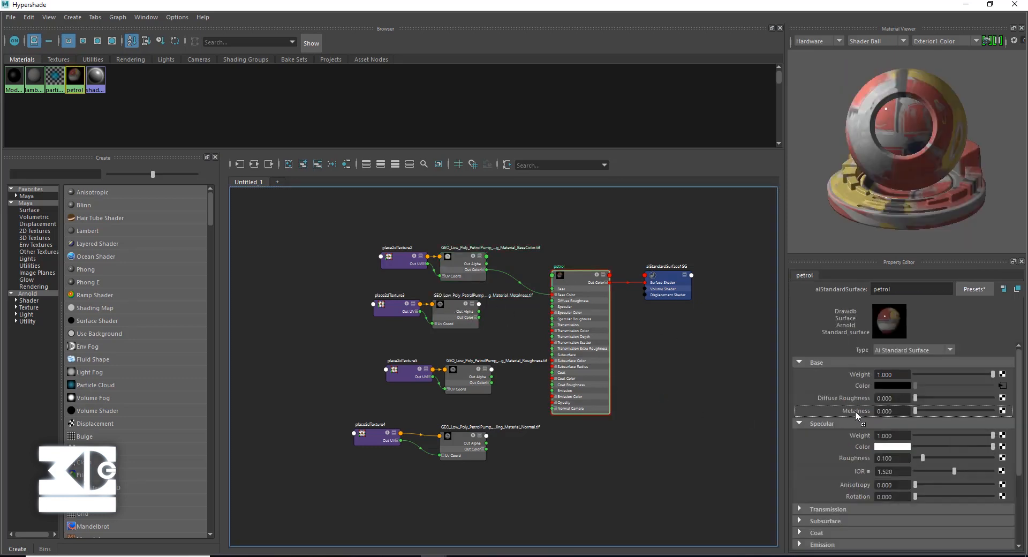
{"action": "middle_click_drag", "start_coordinate": [855, 410], "coordinate": [856, 410]}
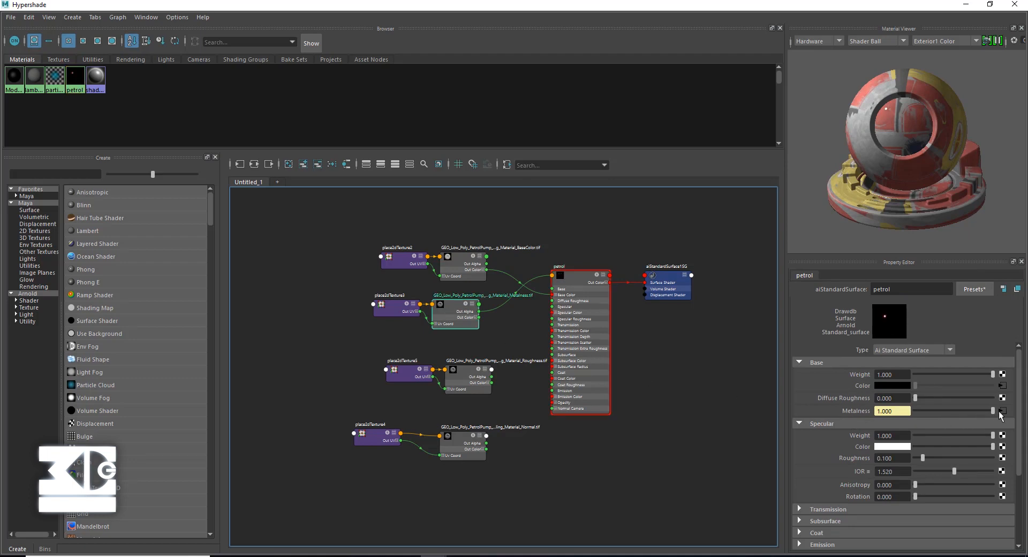
{"action": "left_click", "coordinate": [999, 410]}
{"action": "left_click", "coordinate": [916, 390]}
{"action": "left_click", "coordinate": [889, 432]}
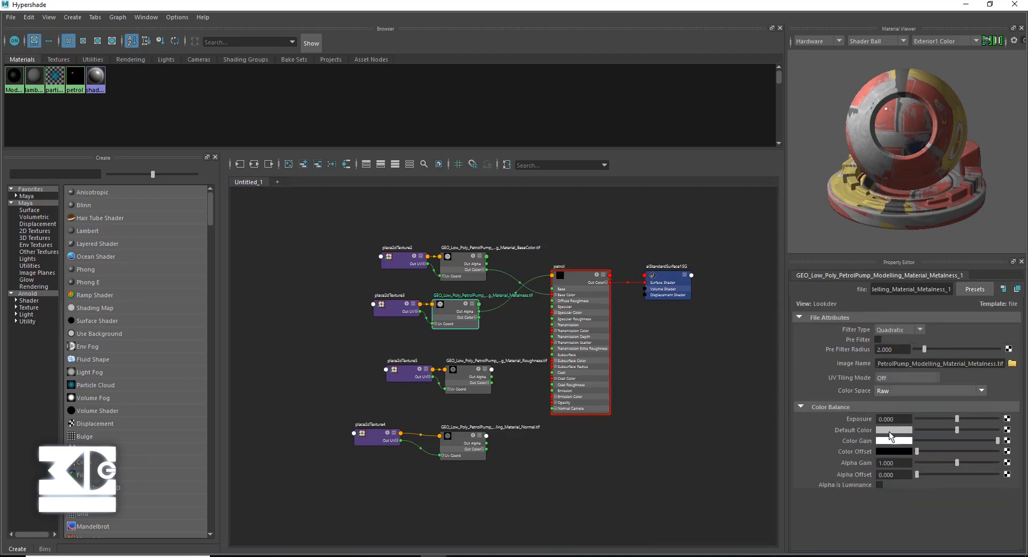
{"action": "left_click", "coordinate": [880, 485]}
- Connect the Roughness map to the petrol material's specular Roughness, using the Raw color space with Alpha Is Luminance enabled
{"action": "left_click", "coordinate": [575, 288]}
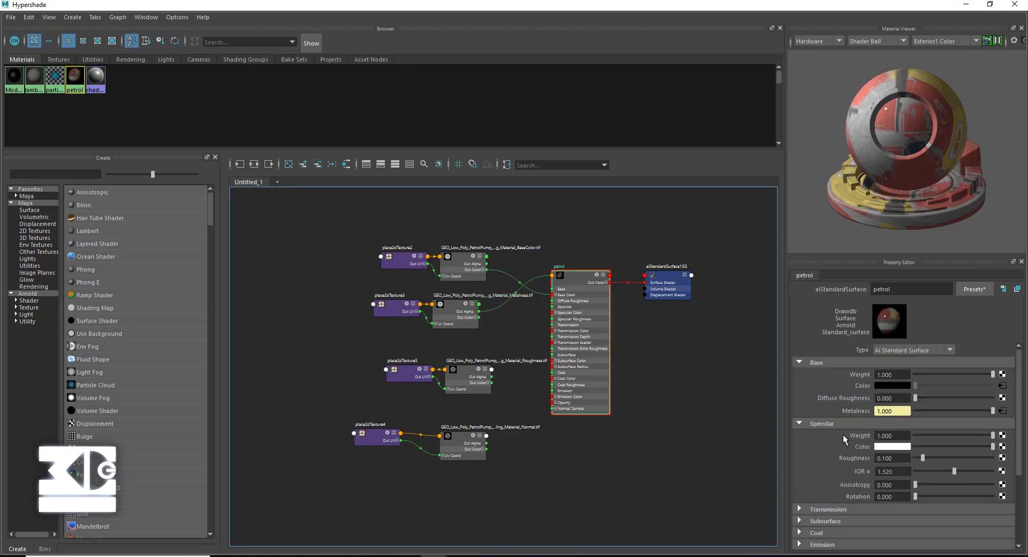
{"action": "scroll", "coordinate": [843, 435], "scroll_direction": "down", "scroll_amount": 3}
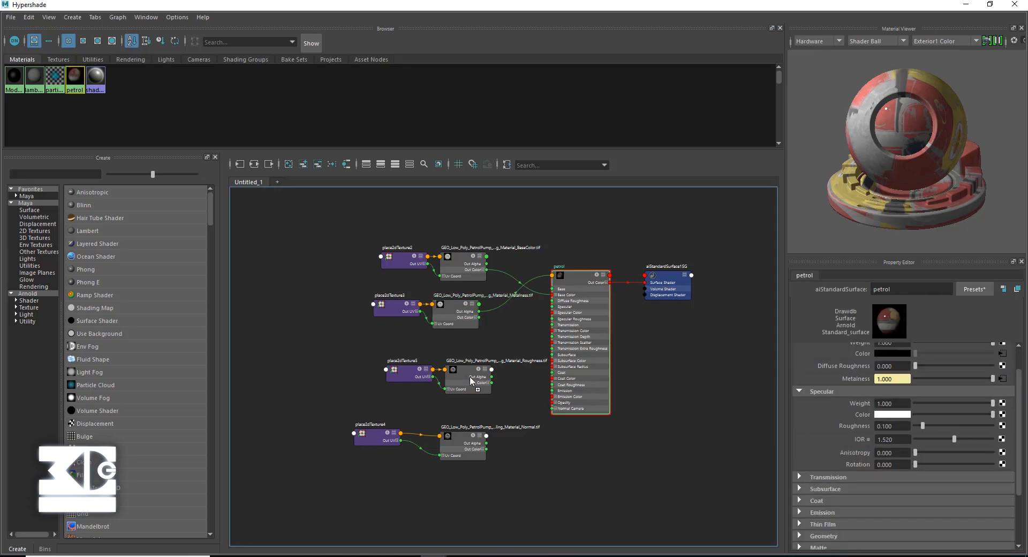
{"action": "middle_click_drag", "start_coordinate": [852, 432], "coordinate": [852, 426]}
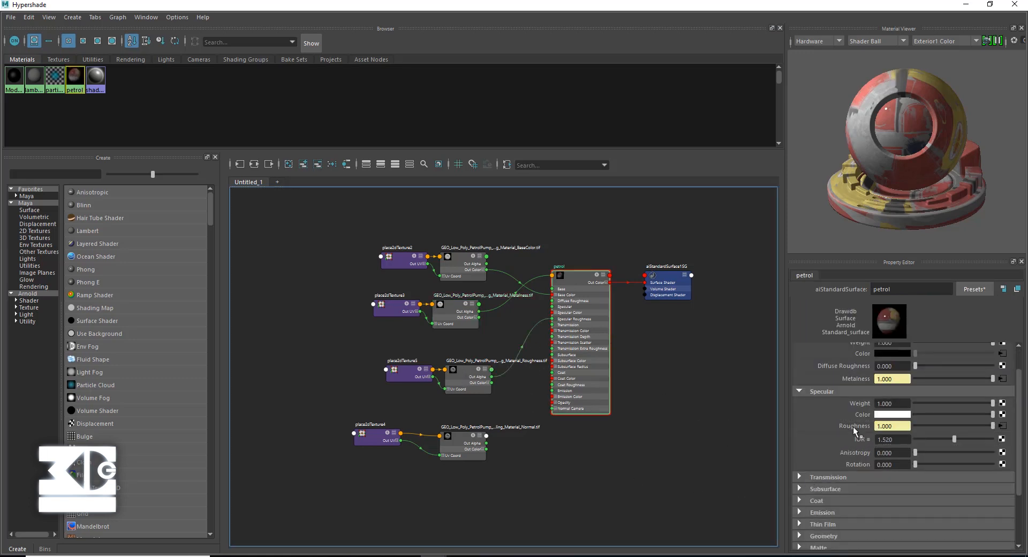
{"action": "left_click", "coordinate": [1002, 425]}
{"action": "left_click", "coordinate": [931, 390]}
{"action": "left_click", "coordinate": [887, 438]}
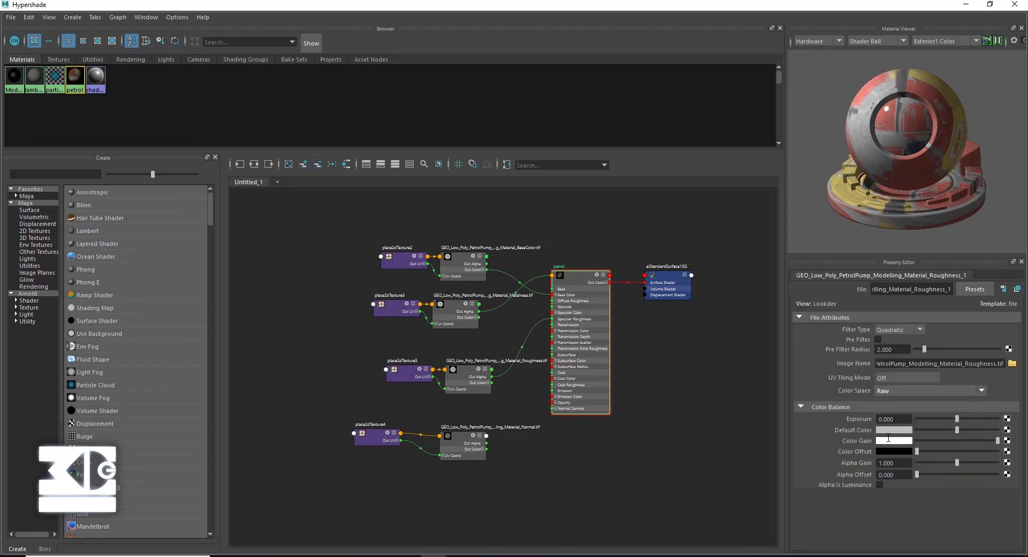
{"action": "left_click", "coordinate": [879, 485]}
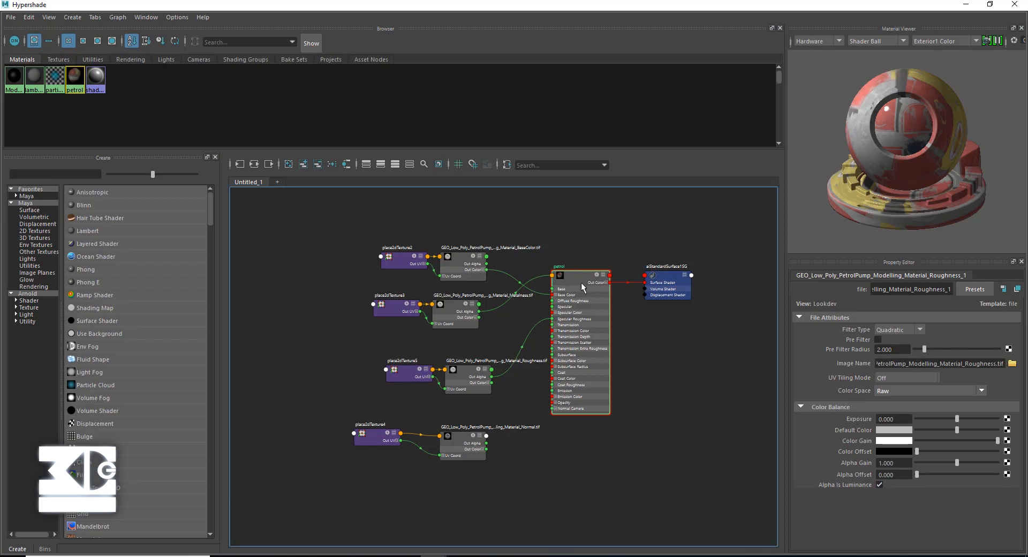
- Move the petrol material and its shading group node farther away from the texture nodes
{"action": "left_click_drag", "start_coordinate": [581, 282], "coordinate": [586, 287]}
{"action": "left_click_drag", "start_coordinate": [656, 279], "coordinate": [702, 290]}
{"action": "left_click_drag", "start_coordinate": [591, 284], "coordinate": [625, 287]}
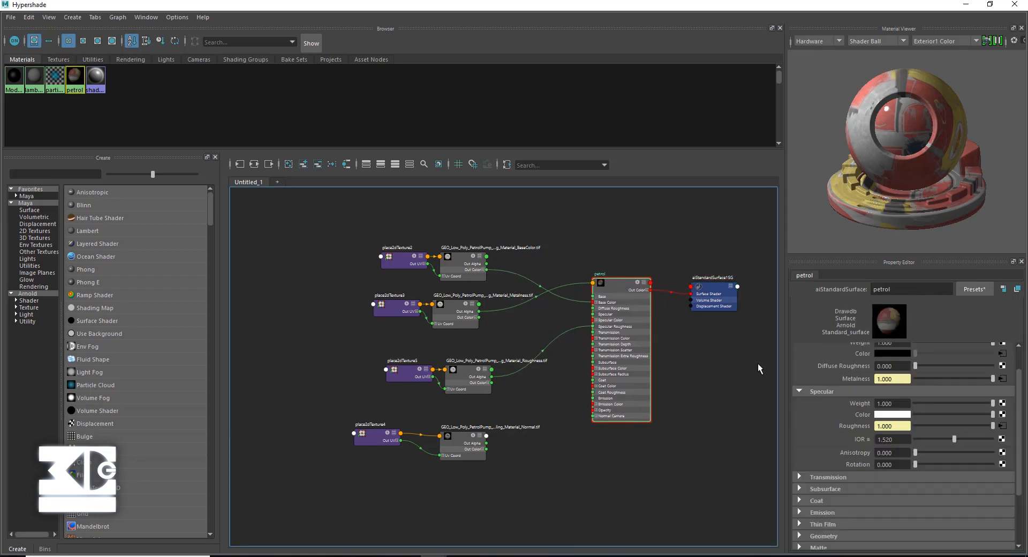
- Add a file texture to Bump Mapping in the petrol material's Geometry attributes to create a bump node
{"action": "scroll", "coordinate": [857, 455], "scroll_direction": "down", "scroll_amount": 3}
{"action": "left_click", "coordinate": [799, 460]}
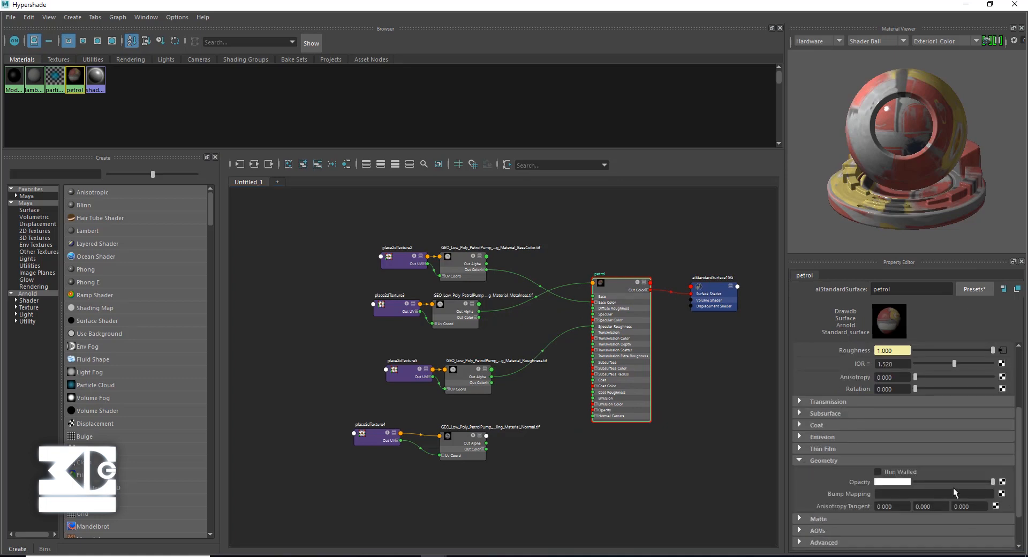
{"action": "left_click", "coordinate": [1001, 493]}
{"action": "left_click", "coordinate": [470, 320]}
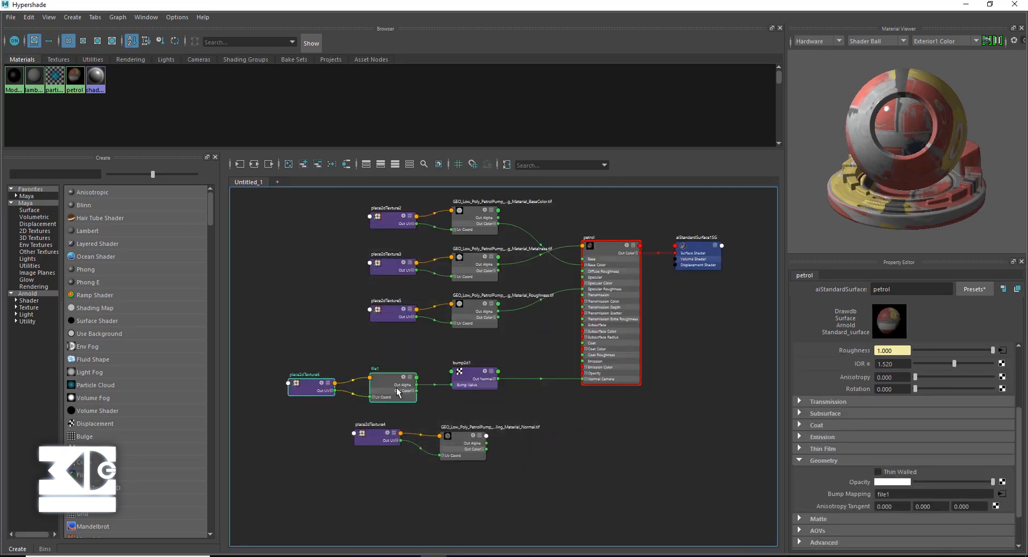
- Replace the bump node's empty file texture with the Normal map and set that map's color space to Raw
{"action": "key", "text": "Delete"}
{"action": "left_click_drag", "start_coordinate": [488, 443], "coordinate": [455, 439]}
{"action": "left_click_drag", "start_coordinate": [400, 415], "coordinate": [370, 370]}
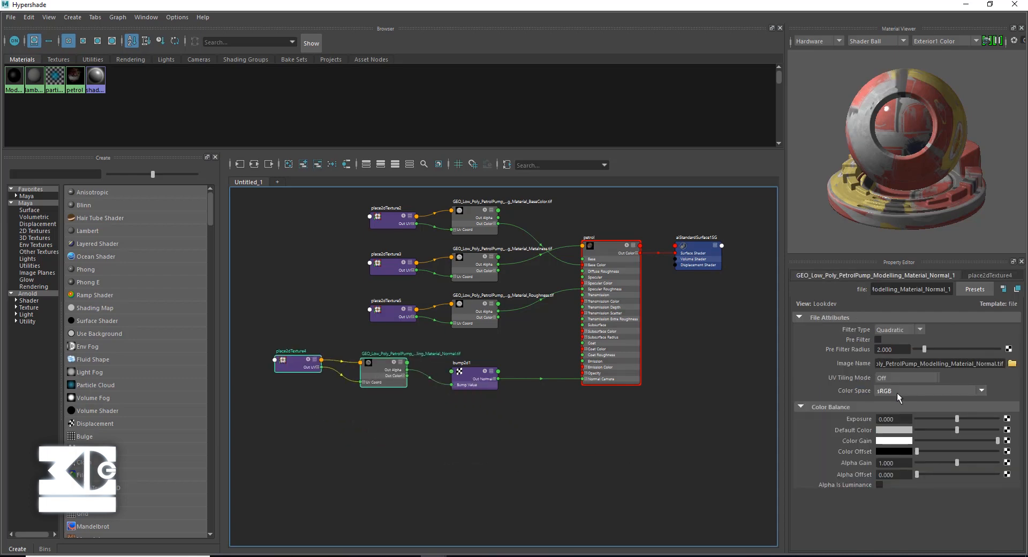
{"action": "left_click", "coordinate": [897, 393]}
{"action": "left_click", "coordinate": [894, 429]}
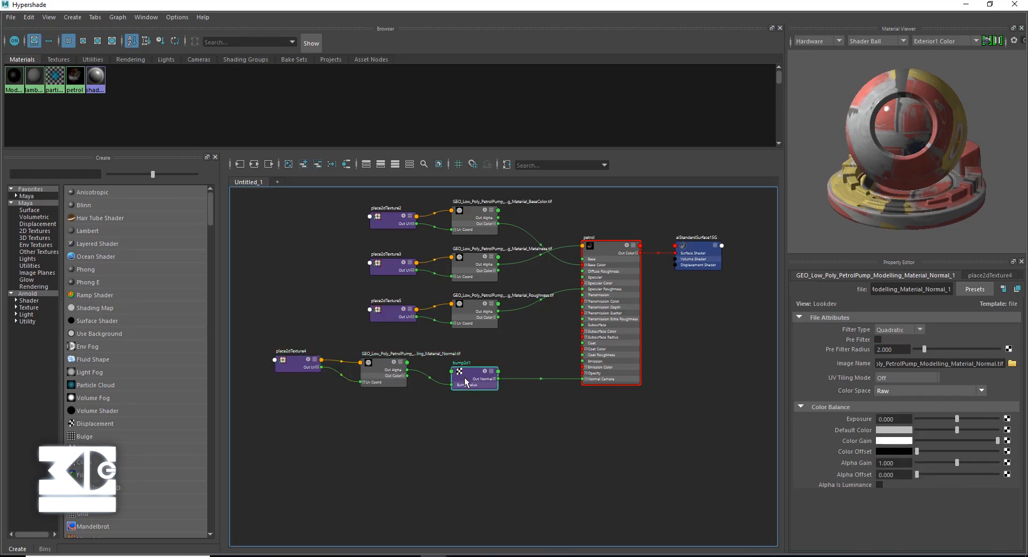
- Set the bump node to use Tangent Space Normals and turn off Flip R Channel and Flip G Channel in its Arnold attributes
{"action": "left_click", "coordinate": [464, 377]}
{"action": "left_click", "coordinate": [938, 352]}
{"action": "left_click", "coordinate": [918, 376]}
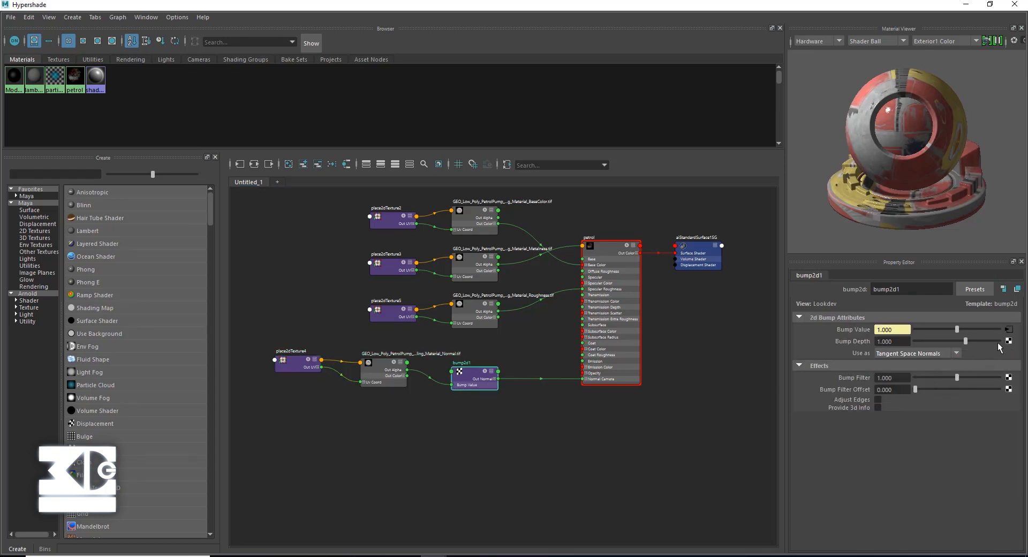
{"action": "left_click", "coordinate": [967, 4]}
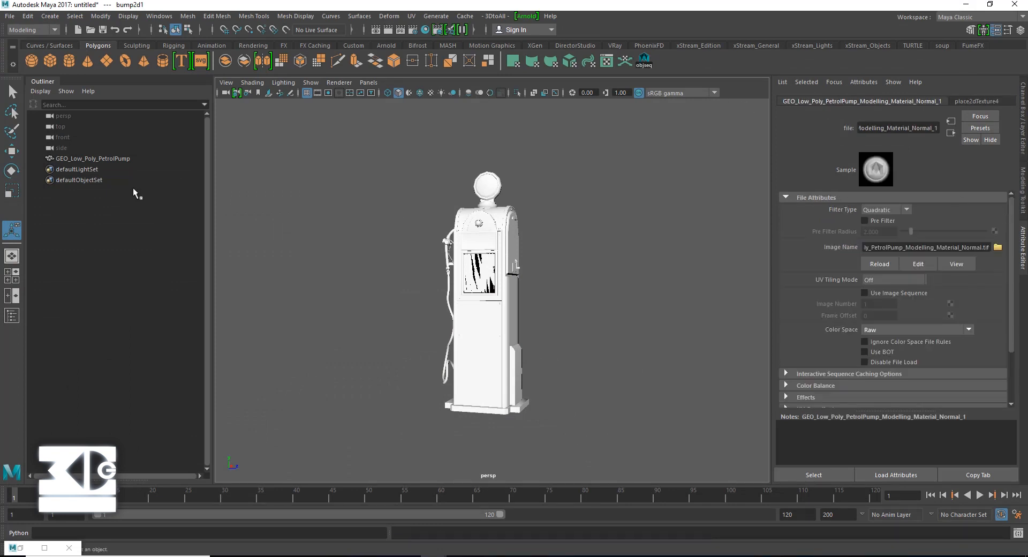
{"action": "left_click", "coordinate": [950, 133]}
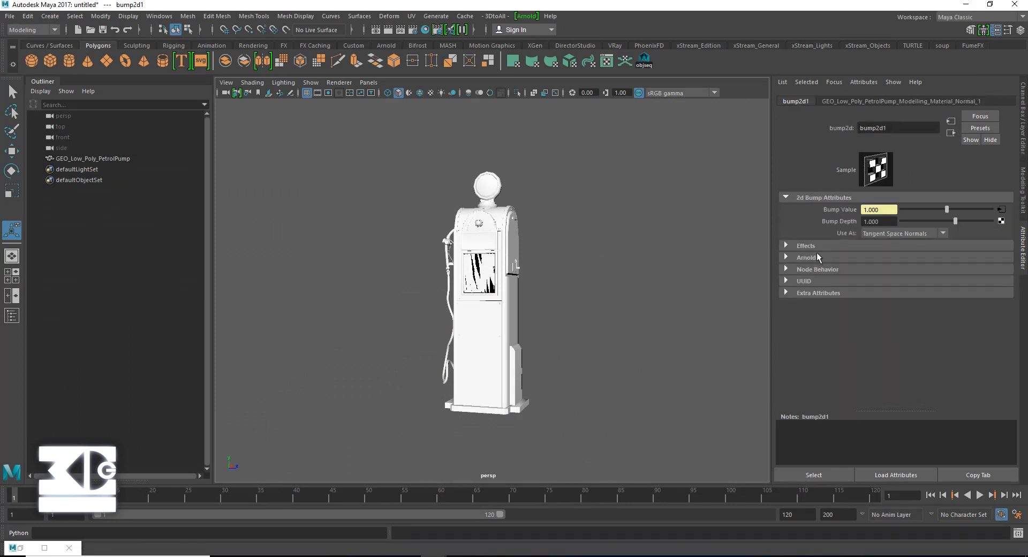
{"action": "left_click", "coordinate": [816, 257]}
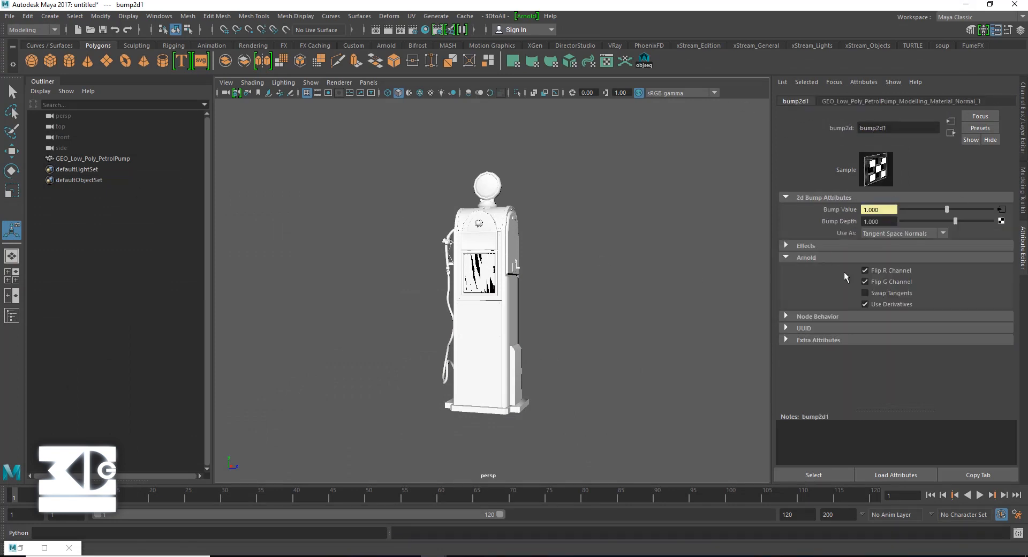
- Show textures on the petrol pump in the viewport and add an Arnold SkyDome light to the scene
{"action": "left_click", "coordinate": [430, 92]}
{"action": "left_click_drag", "start_coordinate": [436, 284], "coordinate": [412, 284], "text": "alt"}
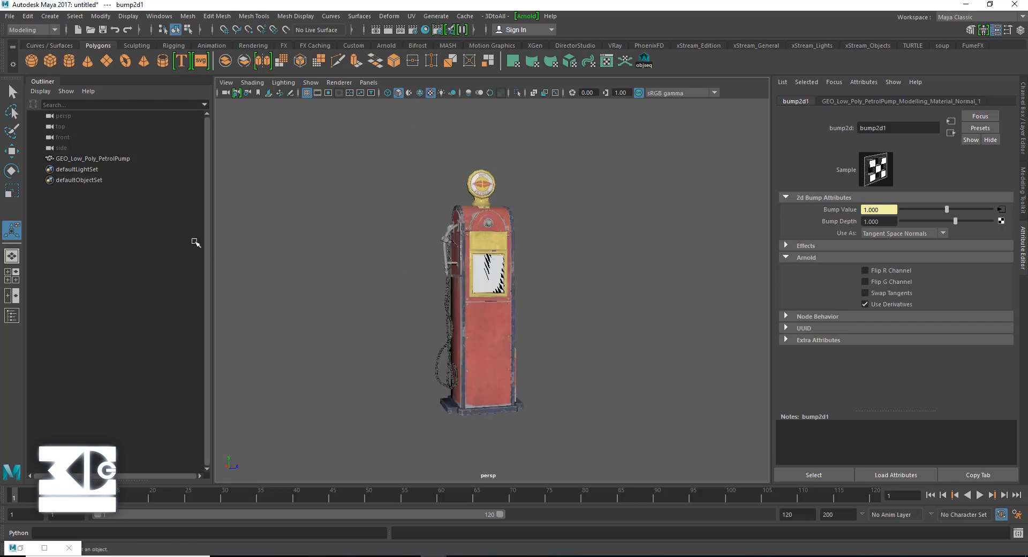
{"action": "left_click", "coordinate": [526, 16]}
{"action": "mouse_move", "coordinate": [540, 69]}
{"action": "left_click", "coordinate": [661, 102]}
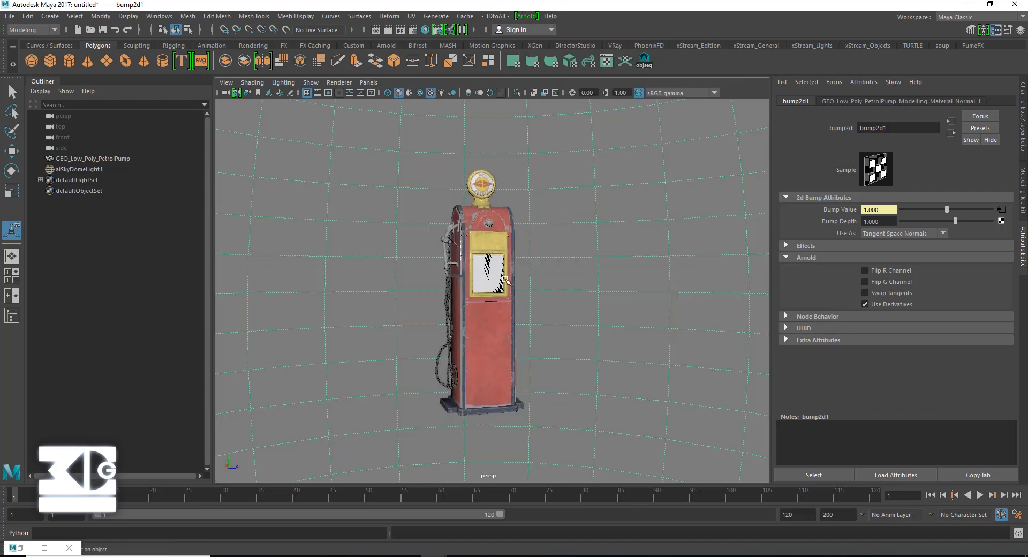
- Connect VizPeople_non_commercial_hdr_v1_07.hdr from the vincenne folder as the SkyDome light's color file, with its color space set to Raw
{"action": "left_click", "coordinate": [993, 214]}
{"action": "left_click", "coordinate": [428, 283]}
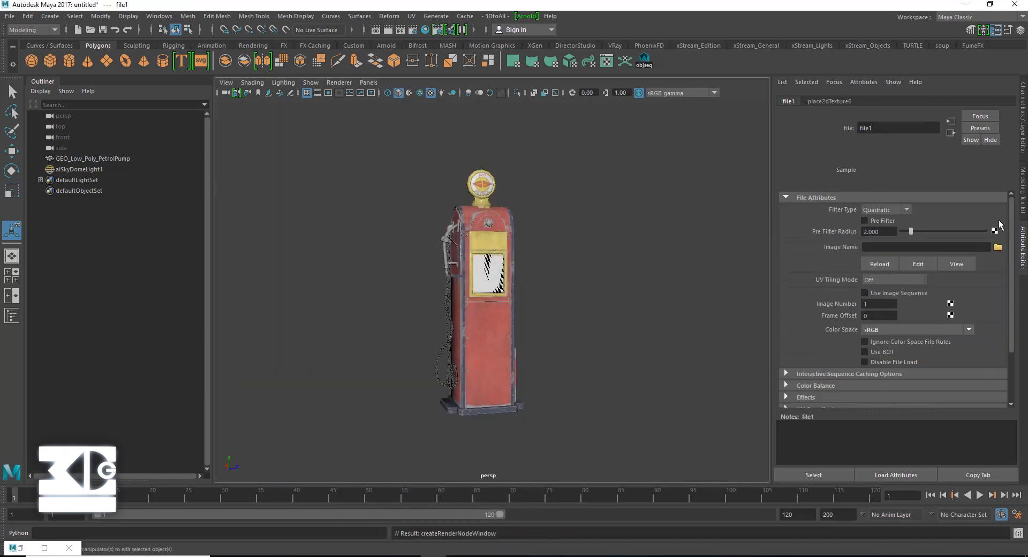
{"action": "left_click", "coordinate": [998, 247]}
{"action": "left_click", "coordinate": [100, 239]}
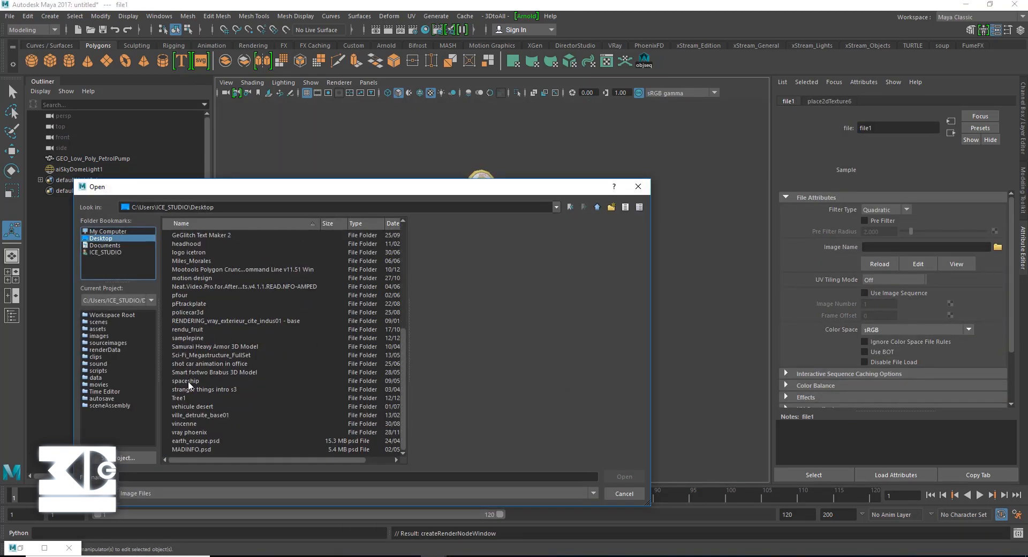
{"action": "double_click", "coordinate": [188, 424]}
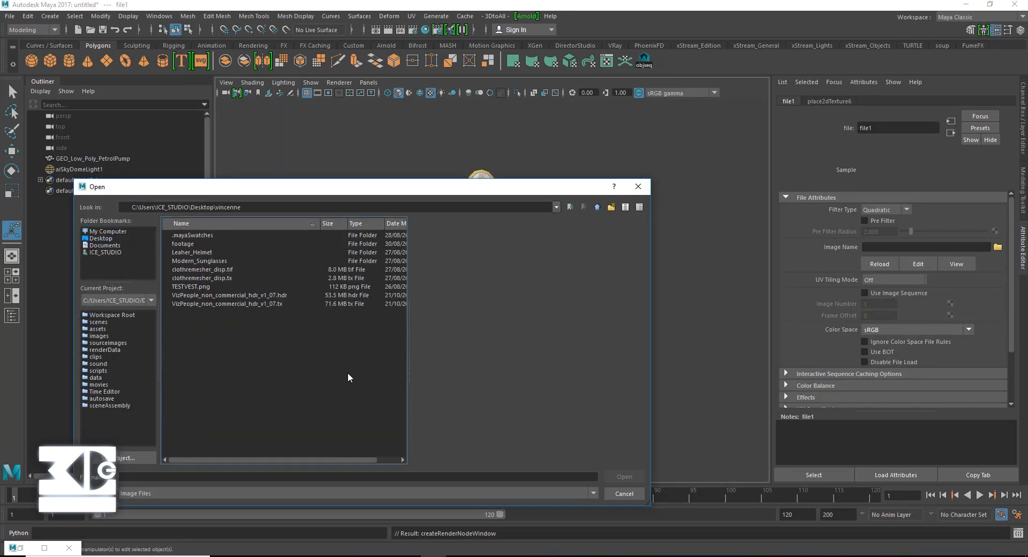
{"action": "double_click", "coordinate": [229, 295]}
{"action": "left_click", "coordinate": [916, 329]}
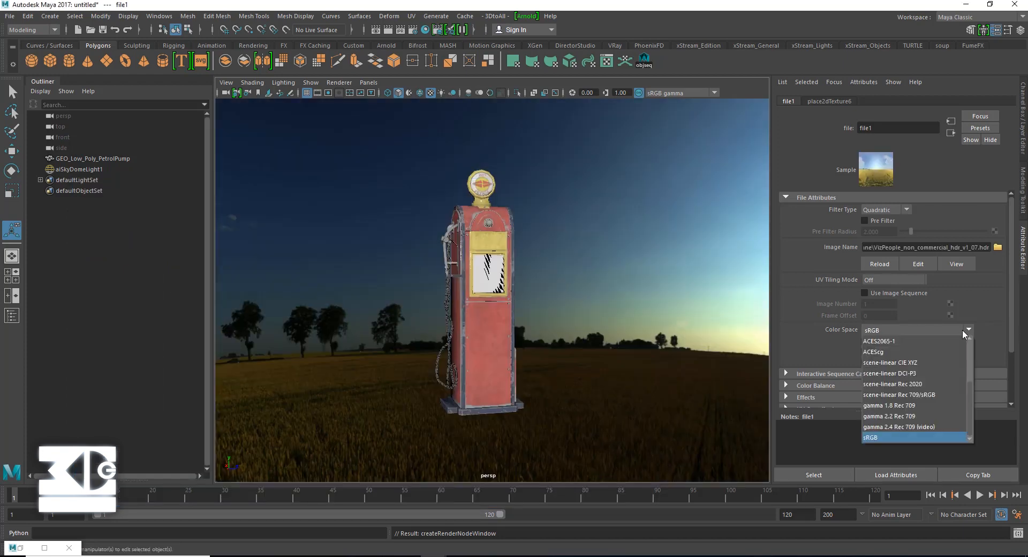
{"action": "left_click", "coordinate": [888, 363]}
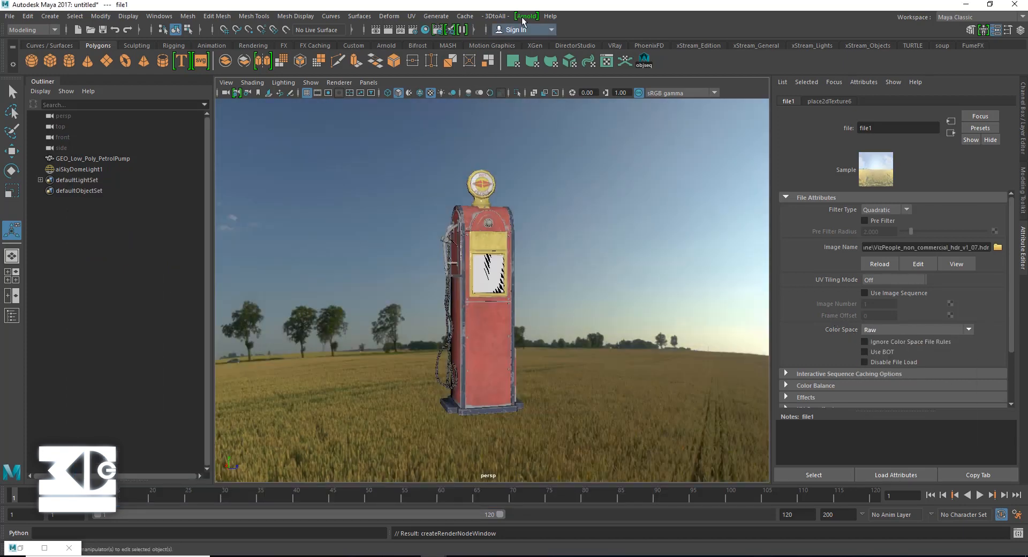
- Render the scene in the Arnold RenderView, then reduce the render window and place it beside the viewport
{"action": "left_click", "coordinate": [524, 16]}
{"action": "left_click", "coordinate": [557, 48]}
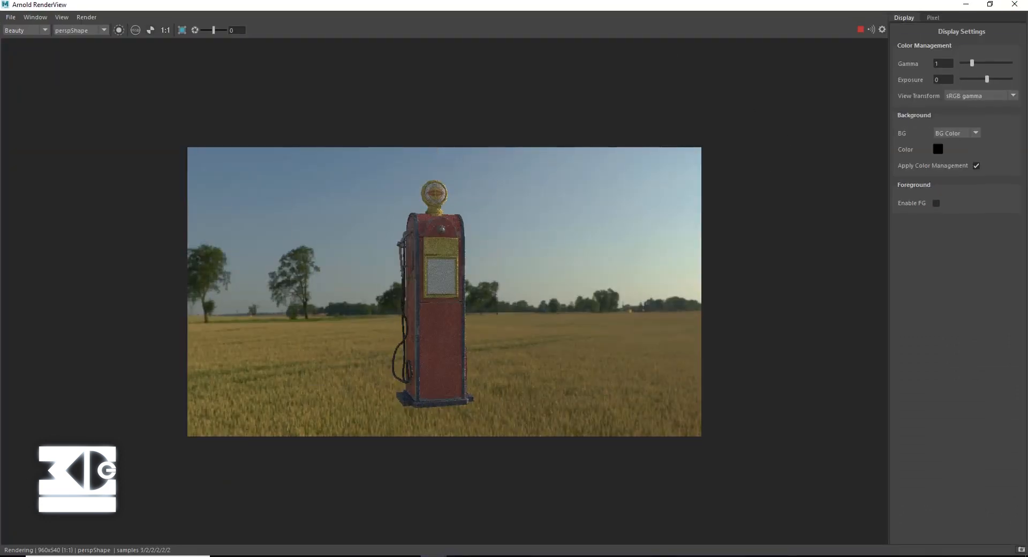
{"action": "scroll", "coordinate": [428, 321], "scroll_direction": "up", "scroll_amount": 2}
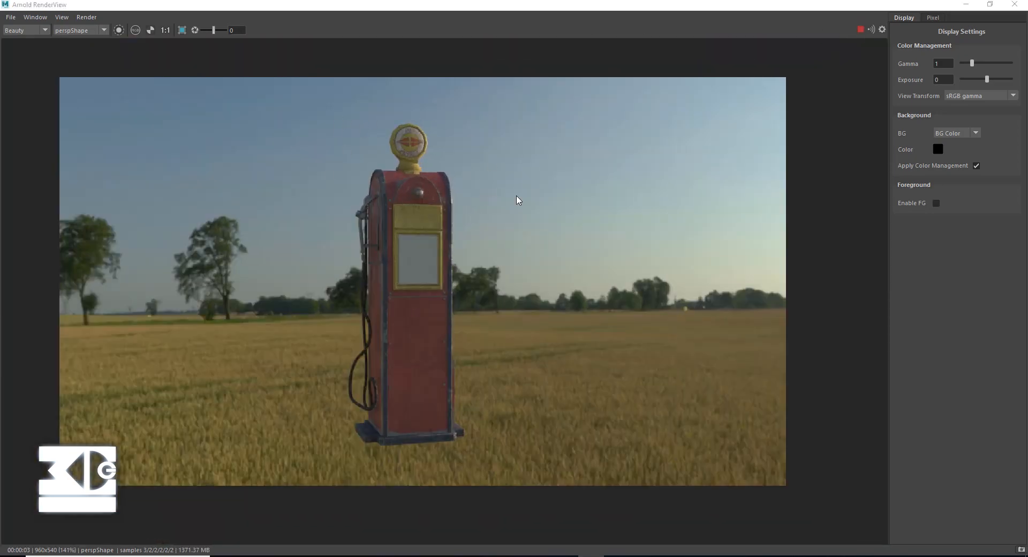
{"action": "left_click", "coordinate": [989, 4]}
{"action": "left_click_drag", "start_coordinate": [635, 46], "coordinate": [759, 42]}
{"action": "left_click_drag", "start_coordinate": [13, 41], "coordinate": [375, 138]}
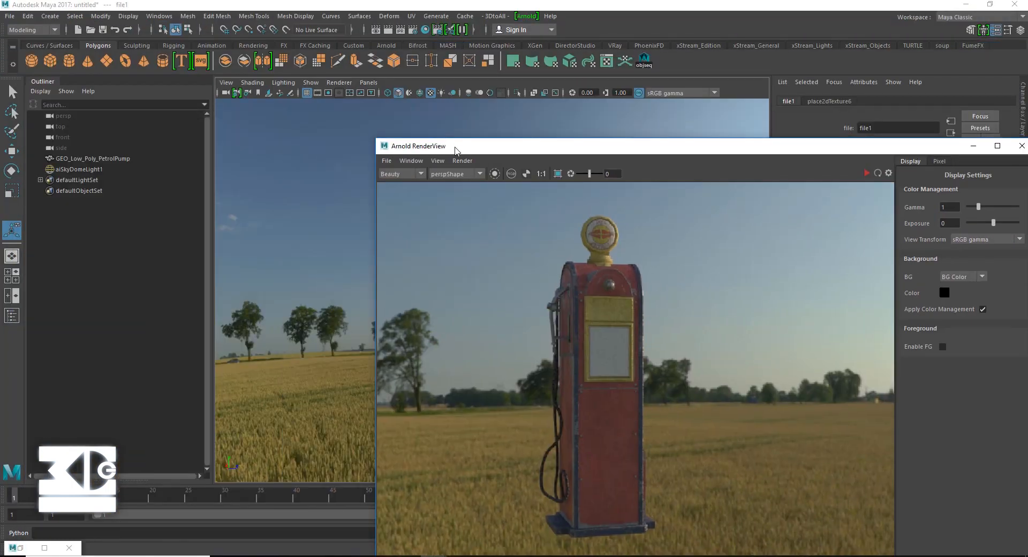
{"action": "left_click_drag", "start_coordinate": [455, 147], "coordinate": [512, 102]}
{"action": "left_click", "coordinate": [368, 83]}
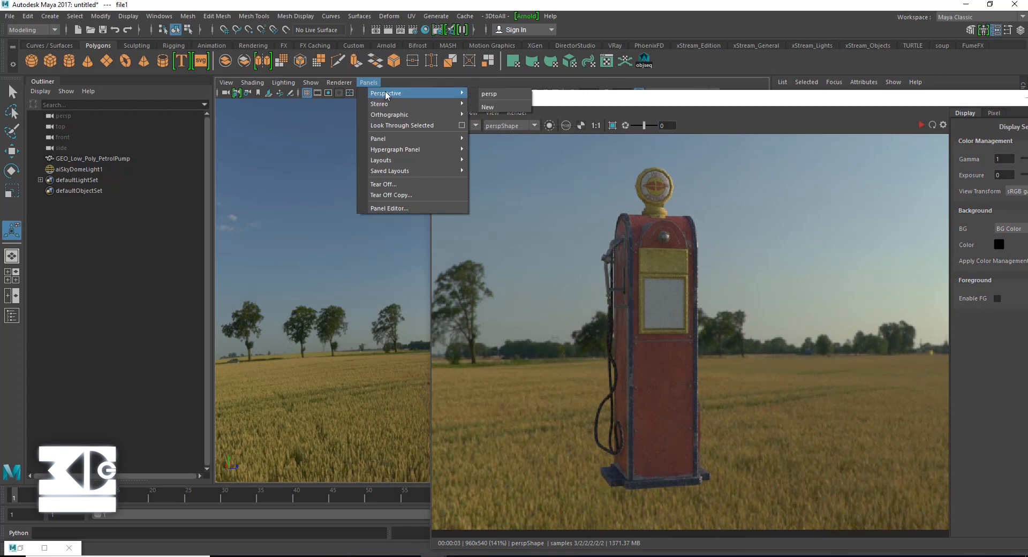
{"action": "left_click", "coordinate": [357, 210]}
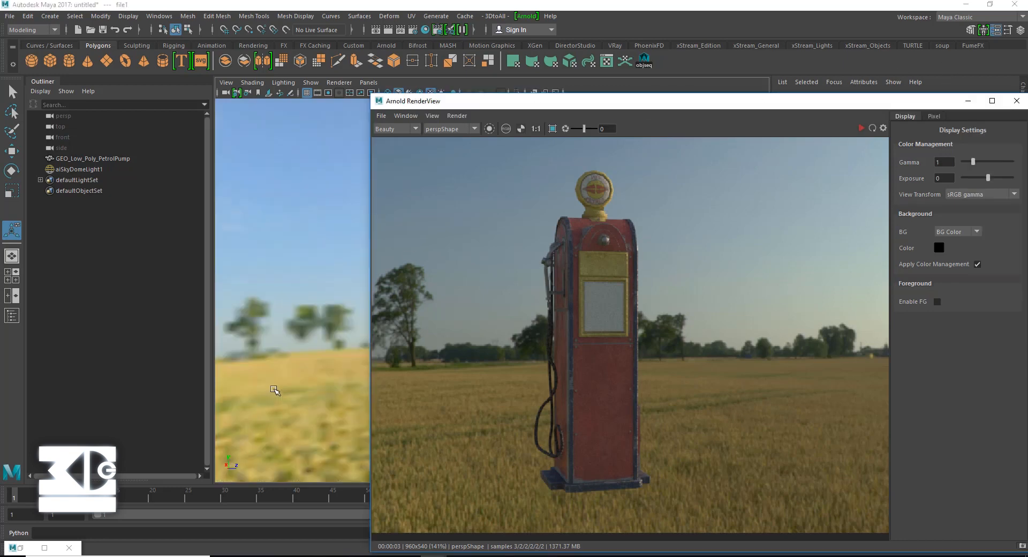
- Rotate the SkyDome light freehand so a different part of the HDR surrounds the petrol pump
{"action": "left_click", "coordinate": [962, 102]}
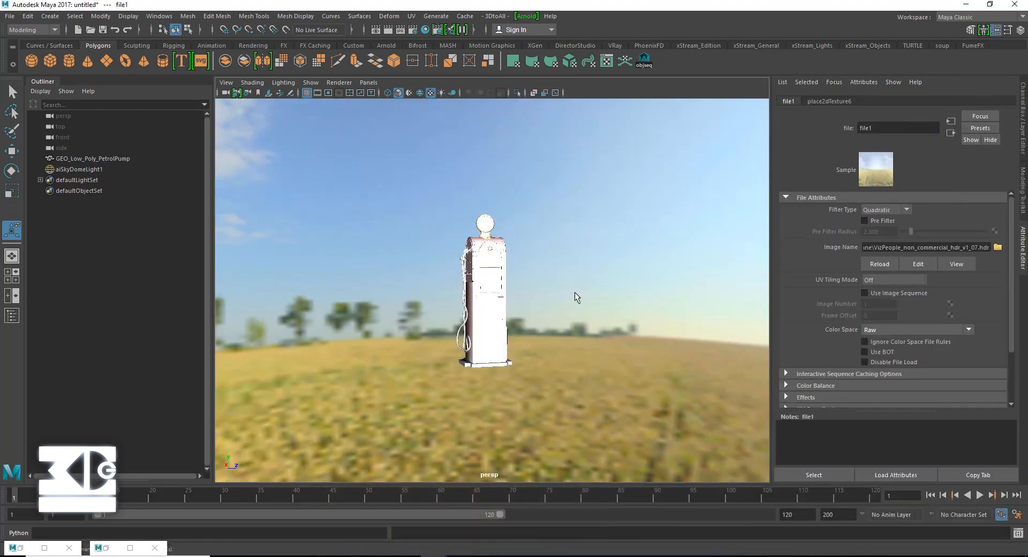
{"action": "scroll", "coordinate": [557, 300], "scroll_direction": "down", "scroll_amount": 2}
{"action": "left_click", "coordinate": [580, 276]}
{"action": "scroll", "coordinate": [592, 284], "scroll_direction": "up", "scroll_amount": 3}
{"action": "left_click", "coordinate": [83, 168]}
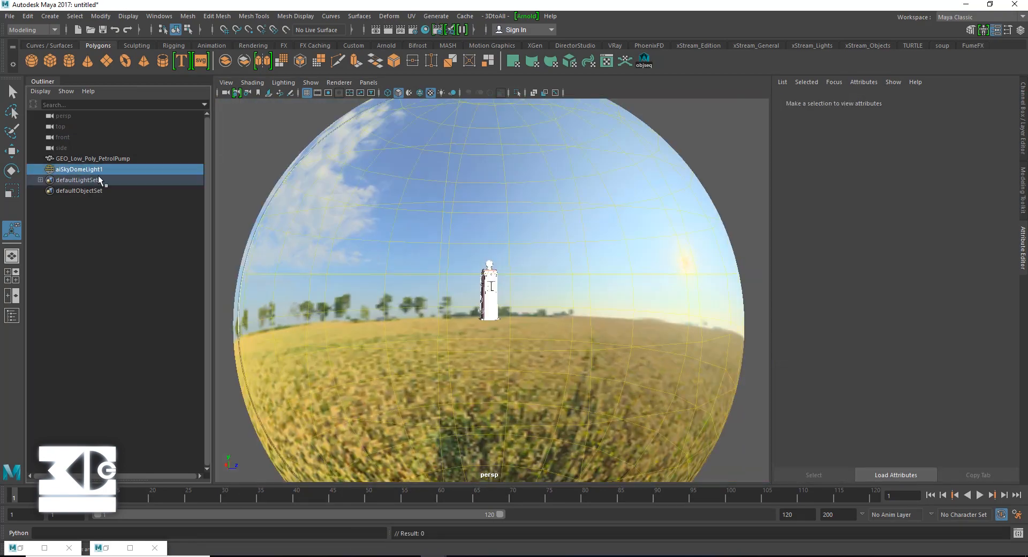
{"action": "scroll", "coordinate": [511, 316], "scroll_direction": "down", "scroll_amount": 1}
{"action": "key", "text": "e"}
{"action": "left_click_drag", "start_coordinate": [511, 316], "coordinate": [264, 442]}
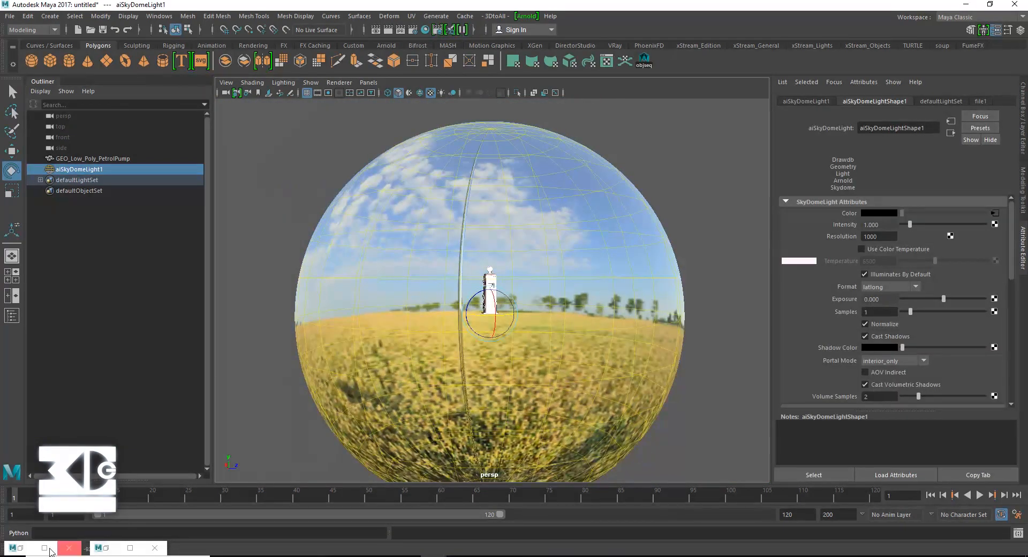
- Close the Hypershade, bring back the Arnold RenderView and restart the render
{"action": "left_click", "coordinate": [20, 548]}
{"action": "left_click", "coordinate": [1010, 8]}
{"action": "left_click", "coordinate": [105, 548]}
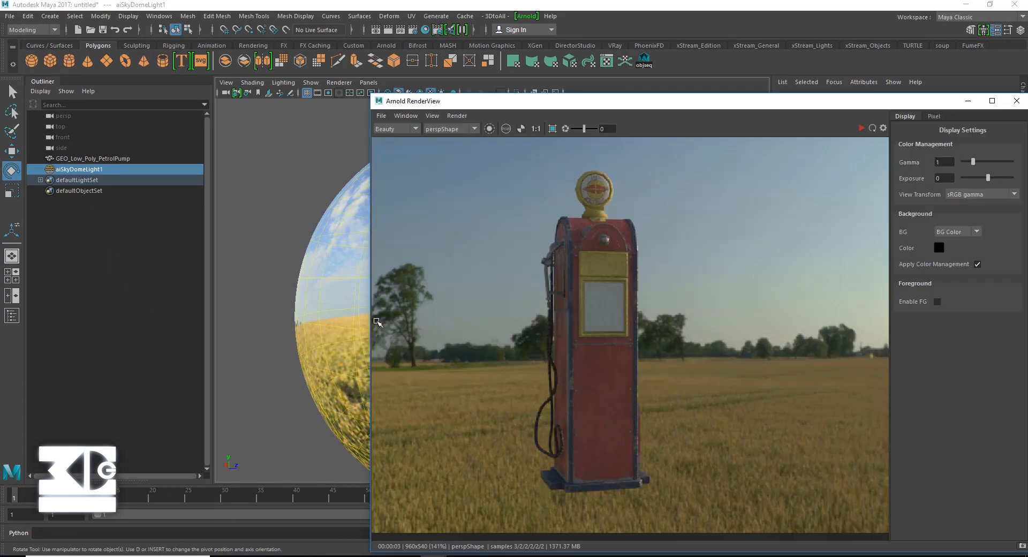
{"action": "left_click", "coordinate": [861, 129]}
- Reframe the petrol pump in the perspective camera while the Arnold render updates
{"action": "scroll", "coordinate": [604, 326], "scroll_direction": "up", "scroll_amount": 3}
{"action": "scroll", "coordinate": [309, 291], "scroll_direction": "up", "scroll_amount": 5}
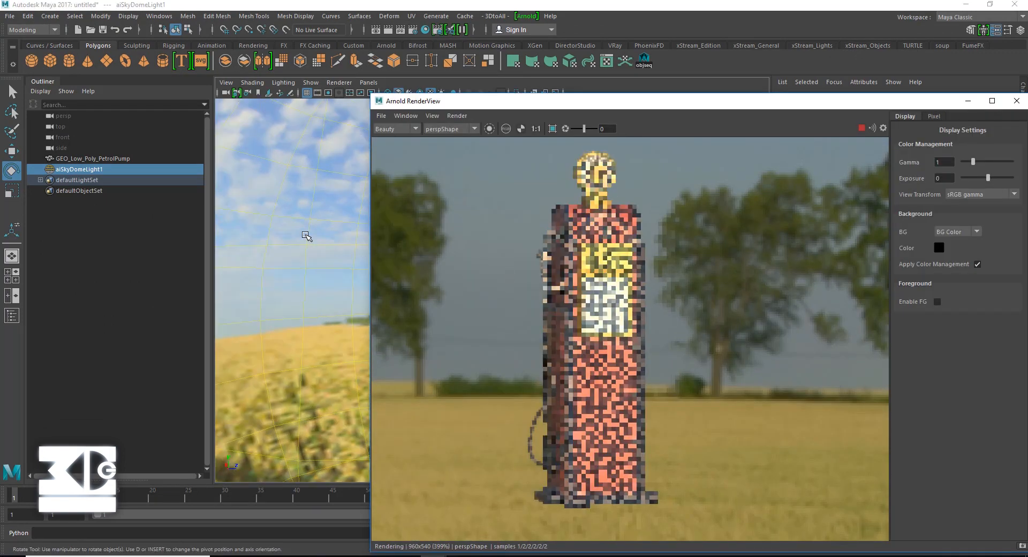
{"action": "scroll", "coordinate": [504, 274], "scroll_direction": "down", "scroll_amount": 3}
{"action": "scroll", "coordinate": [503, 276], "scroll_direction": "down", "scroll_amount": 1}
{"action": "scroll", "coordinate": [319, 206], "scroll_direction": "up", "scroll_amount": 5}
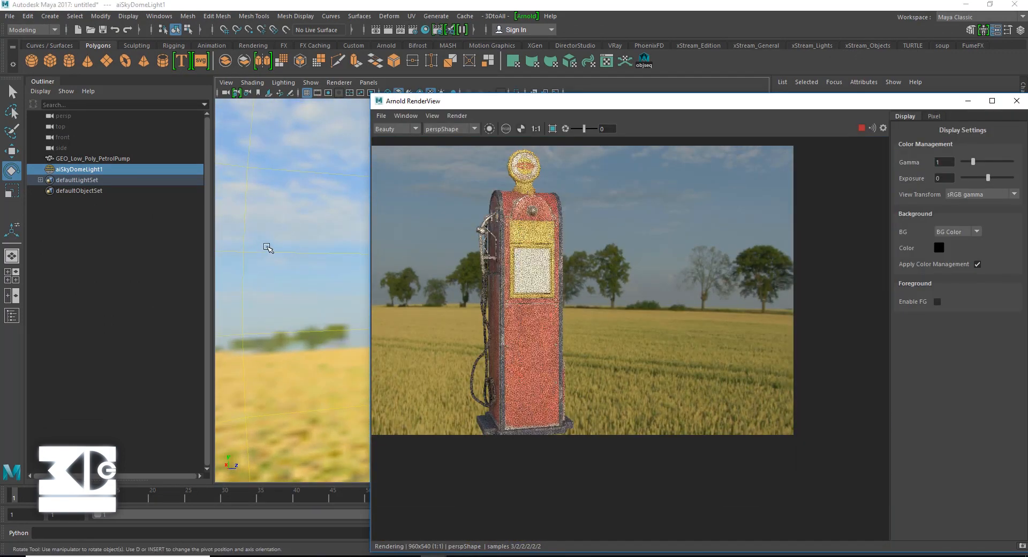
{"action": "scroll", "coordinate": [544, 222], "scroll_direction": "up", "scroll_amount": 1}
{"action": "scroll", "coordinate": [535, 225], "scroll_direction": "down", "scroll_amount": 1}
{"action": "middle_click_drag", "start_coordinate": [272, 233], "coordinate": [246, 260], "text": "alt"}
{"action": "scroll", "coordinate": [501, 246], "scroll_direction": "down", "scroll_amount": 1}
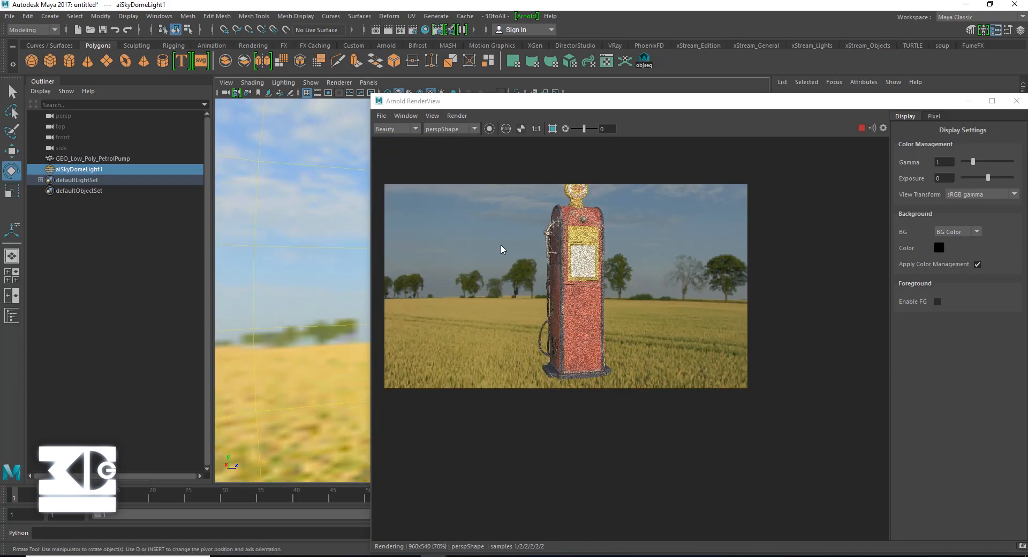
- Examine the petrol pump's surface and noise up close in the Arnold render
{"action": "left_click_drag", "start_coordinate": [590, 104], "coordinate": [769, 106]}
{"action": "scroll", "coordinate": [795, 210], "scroll_direction": "up", "scroll_amount": 1}
{"action": "middle_click_drag", "start_coordinate": [786, 234], "coordinate": [758, 275]}
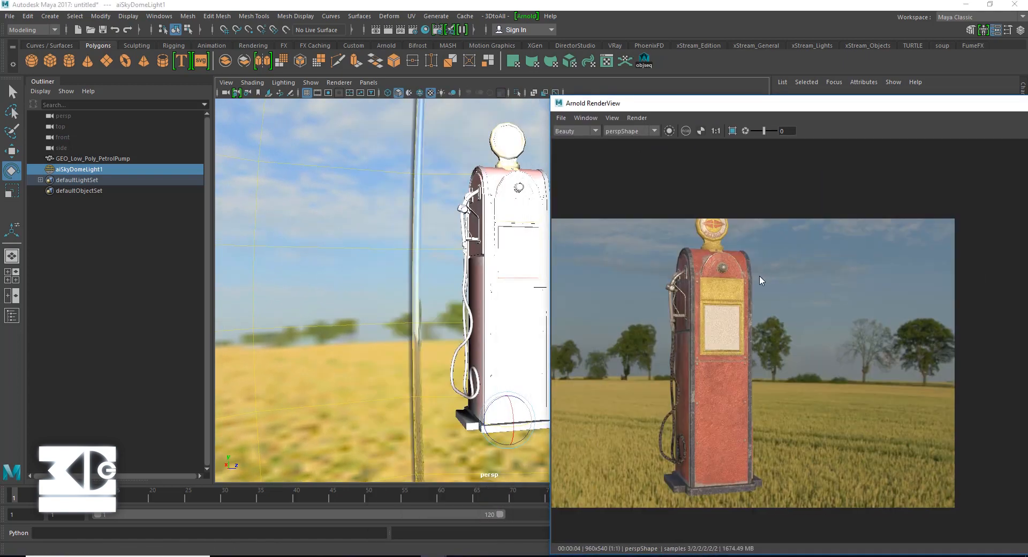
{"action": "scroll", "coordinate": [759, 275], "scroll_direction": "up", "scroll_amount": 1}
{"action": "scroll", "coordinate": [759, 275], "scroll_direction": "down", "scroll_amount": 1}
{"action": "scroll", "coordinate": [723, 361], "scroll_direction": "up", "scroll_amount": 1}
{"action": "left_click_drag", "start_coordinate": [779, 104], "coordinate": [488, 84]}
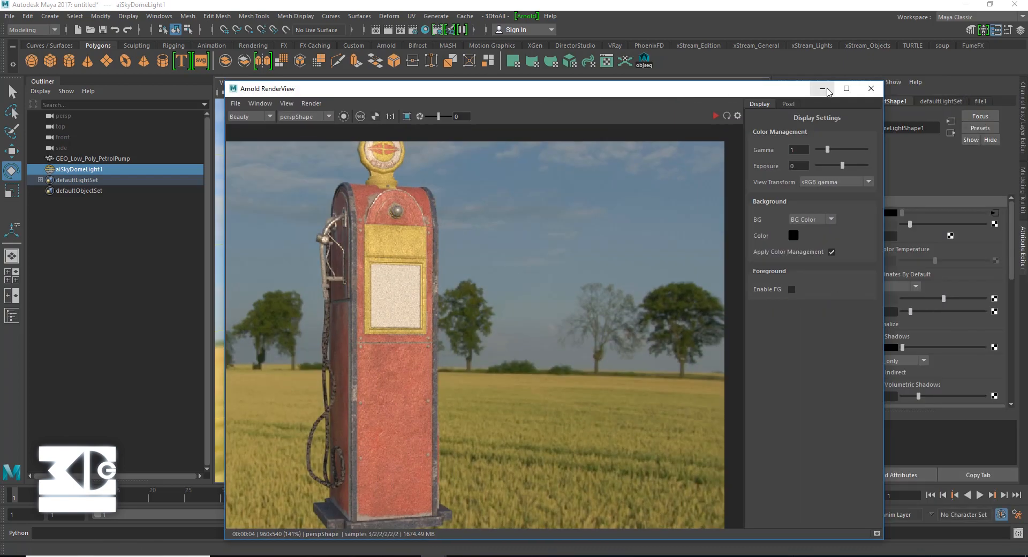
- Set the SkyDome light's Samples to 8
{"action": "left_click", "coordinate": [825, 87]}
{"action": "type", "text": "8"}
{"action": "key", "text": "Return"}
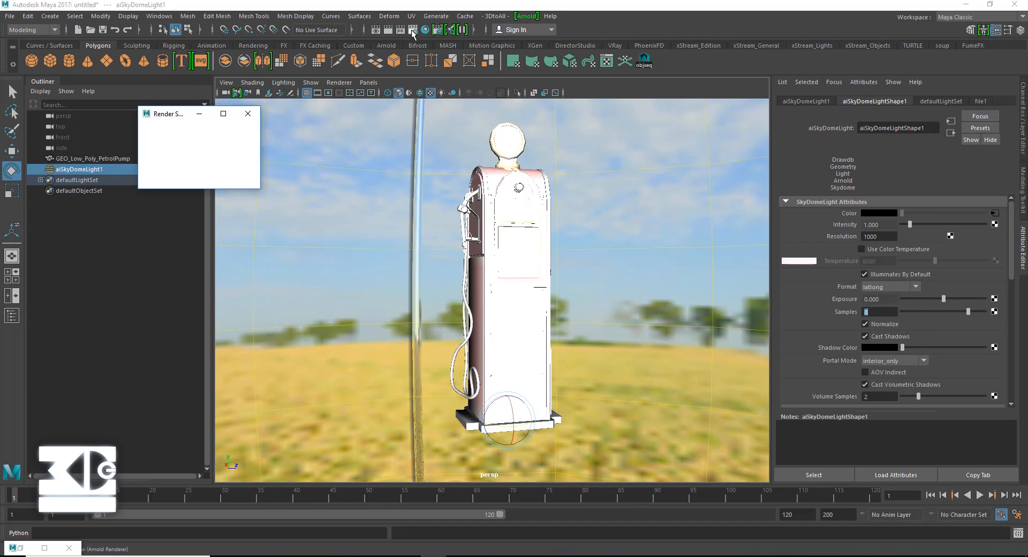
- Set the Arnold render settings to 3 Specular samples and a Total ray depth of 15
{"action": "left_click", "coordinate": [202, 172]}
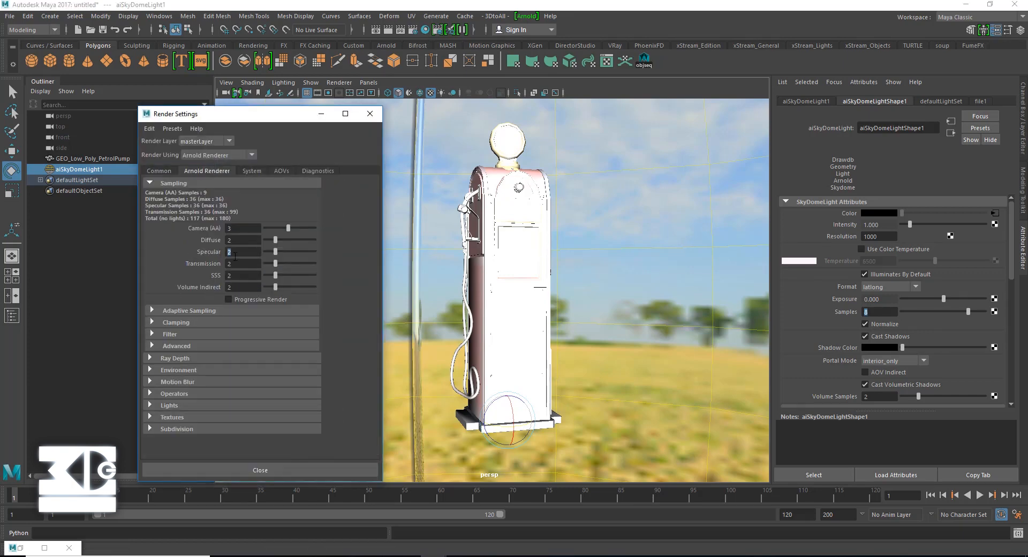
{"action": "left_click", "coordinate": [234, 358]}
{"action": "type", "text": "15"}
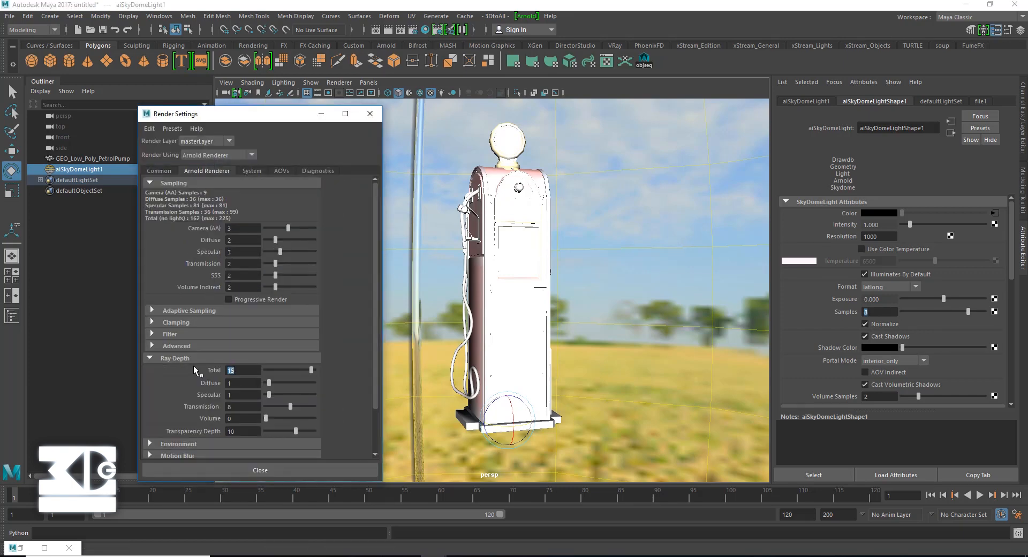
{"action": "key", "text": "Tab"}
{"action": "left_click", "coordinate": [260, 470]}
- Select the petrol pump and update its render in the Arnold RenderView
{"action": "left_click", "coordinate": [92, 159]}
{"action": "left_click", "coordinate": [21, 548]}
{"action": "left_click", "coordinate": [722, 117]}
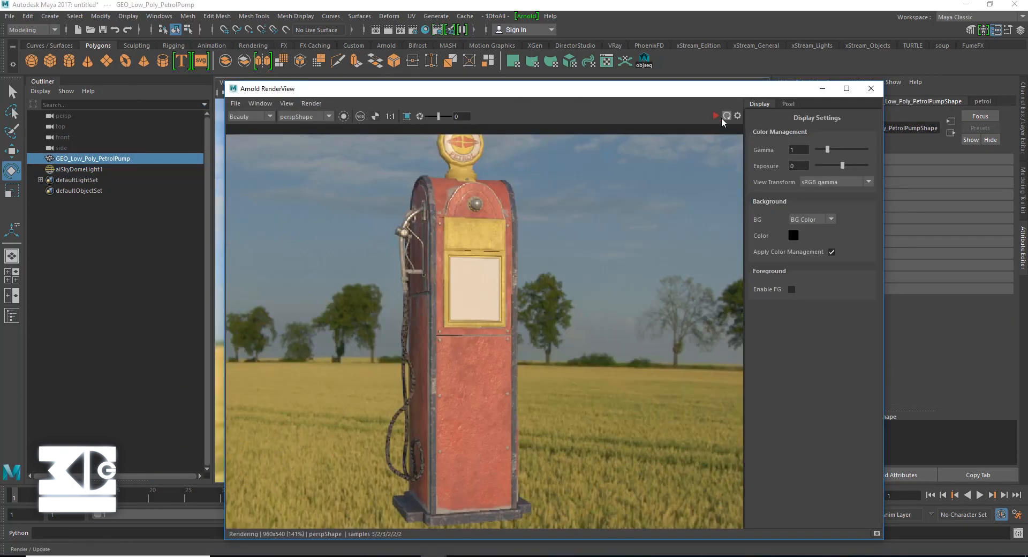
- Create a new perspective camera for the viewport and pull it back to show the whole sky dome beside the render
{"action": "left_click_drag", "start_coordinate": [386, 90], "coordinate": [464, 100]}
{"action": "left_click", "coordinate": [368, 83]}
{"action": "mouse_move", "coordinate": [391, 95]}
{"action": "left_click", "coordinate": [492, 105]}
{"action": "left_click_drag", "start_coordinate": [653, 100], "coordinate": [679, 135]}
{"action": "scroll", "coordinate": [277, 211], "scroll_direction": "down", "scroll_amount": 5}
{"action": "scroll", "coordinate": [277, 211], "scroll_direction": "down", "scroll_amount": 3}
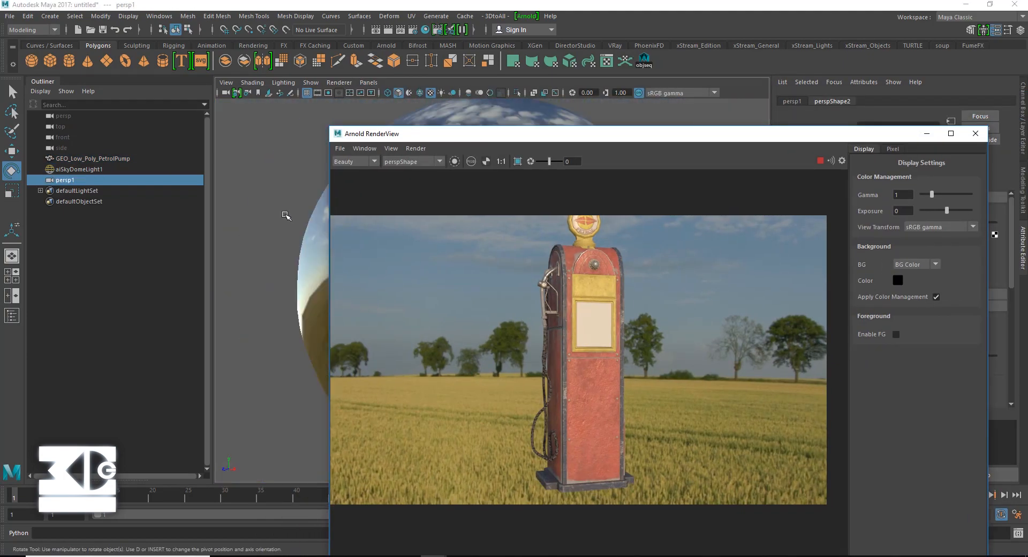
- Rotate the SkyDome light about -178° around its vertical axis and inspect the relit pump in the render
{"action": "left_click", "coordinate": [102, 170]}
{"action": "left_click_drag", "start_coordinate": [458, 140], "coordinate": [655, 113]}
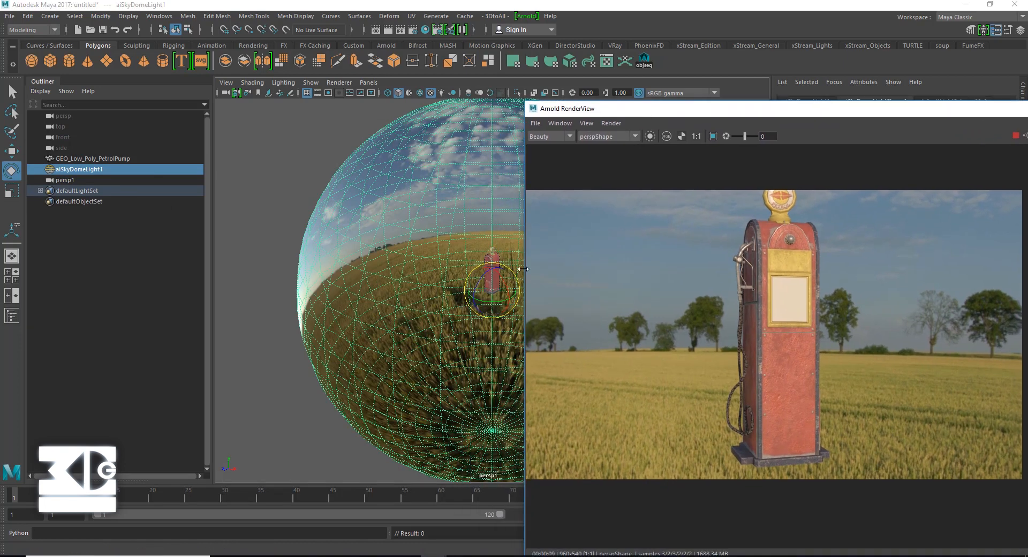
{"action": "left_click_drag", "start_coordinate": [489, 301], "coordinate": [467, 289]}
{"action": "scroll", "coordinate": [821, 308], "scroll_direction": "up", "scroll_amount": 2}
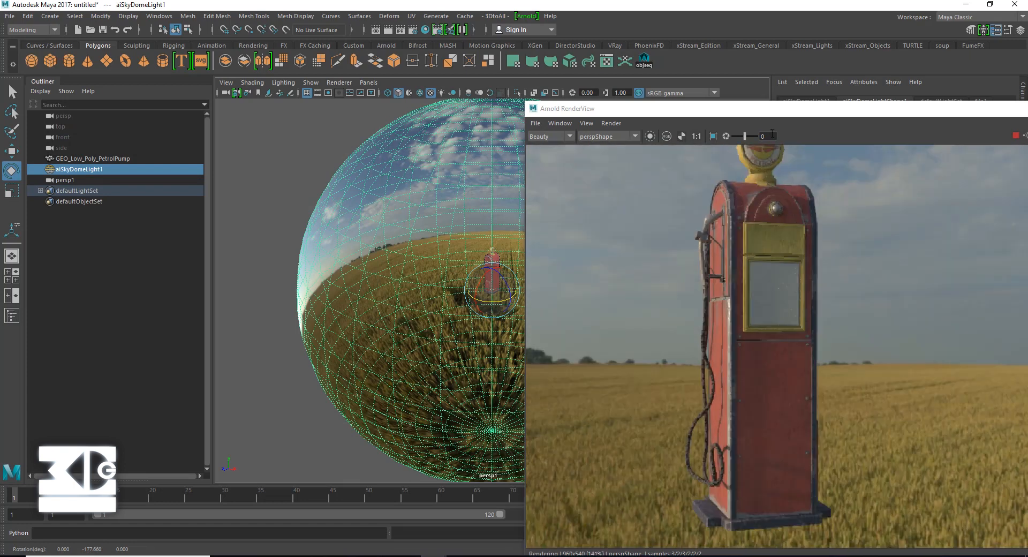
{"action": "left_click_drag", "start_coordinate": [720, 108], "coordinate": [577, 109]}
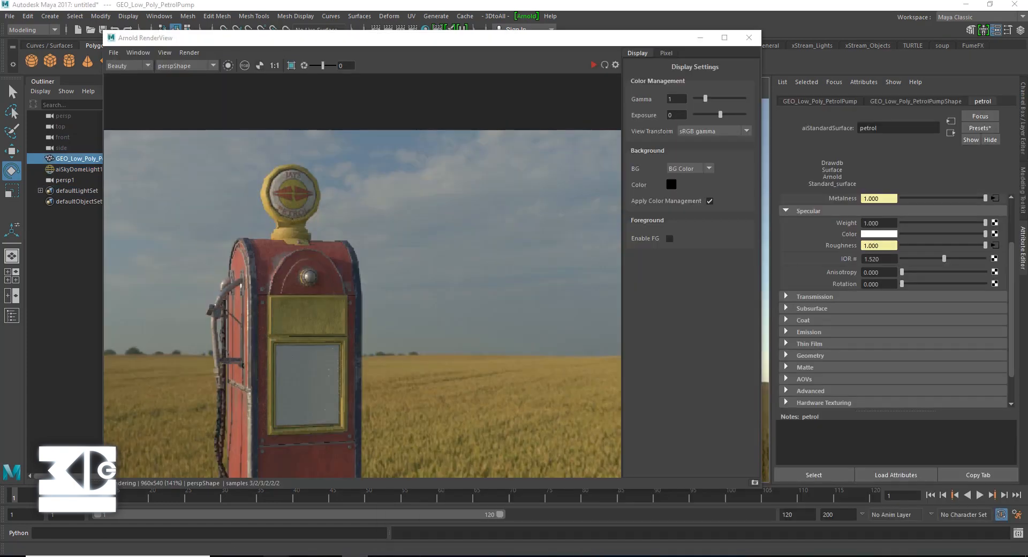
- Check the pump's render up close, then minimize the RenderView and open the pump's UVs in the UV Editor
{"action": "scroll", "coordinate": [267, 328], "scroll_direction": "up", "scroll_amount": 2}
{"action": "scroll", "coordinate": [267, 327], "scroll_direction": "down", "scroll_amount": 2}
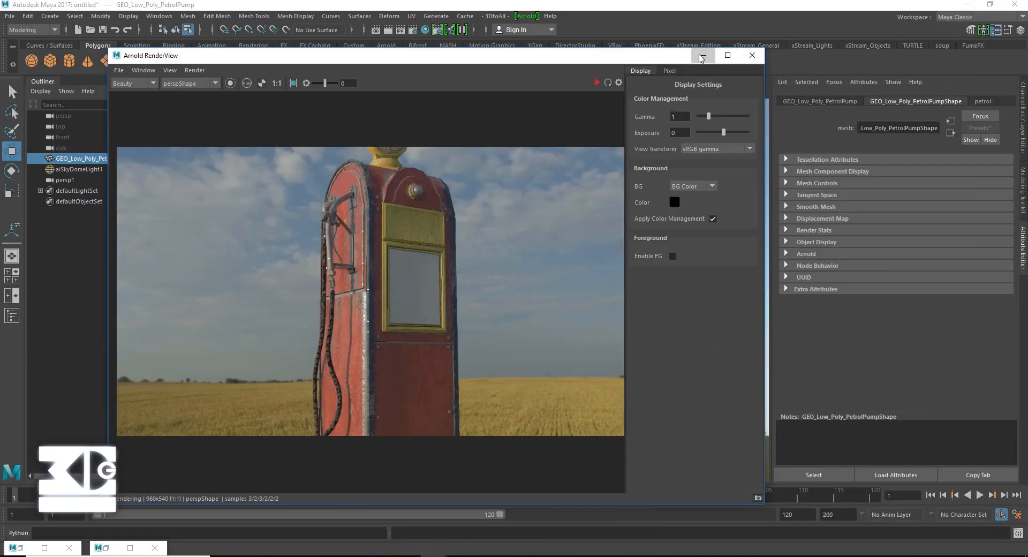
{"action": "left_click", "coordinate": [701, 56]}
{"action": "left_click", "coordinate": [411, 16]}
{"action": "left_click", "coordinate": [428, 30]}
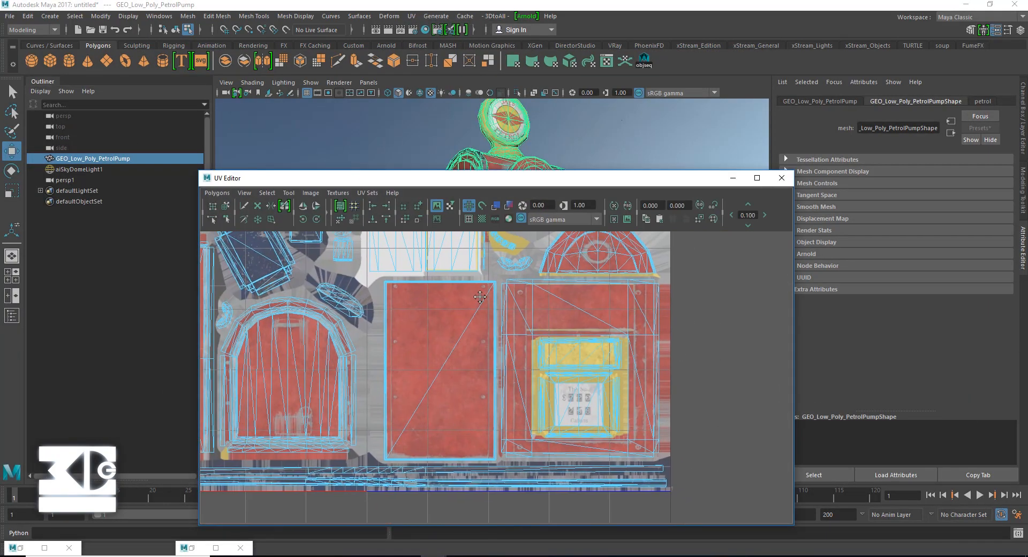
- Select the faces of the two white display-glass UV shells above the plain red panel in the UV Editor
{"action": "middle_click_drag", "start_coordinate": [480, 297], "coordinate": [462, 328], "text": "alt"}
{"action": "scroll", "coordinate": [347, 253], "scroll_direction": "up", "scroll_amount": 3}
{"action": "middle_click_drag", "start_coordinate": [353, 266], "coordinate": [484, 378], "text": "alt"}
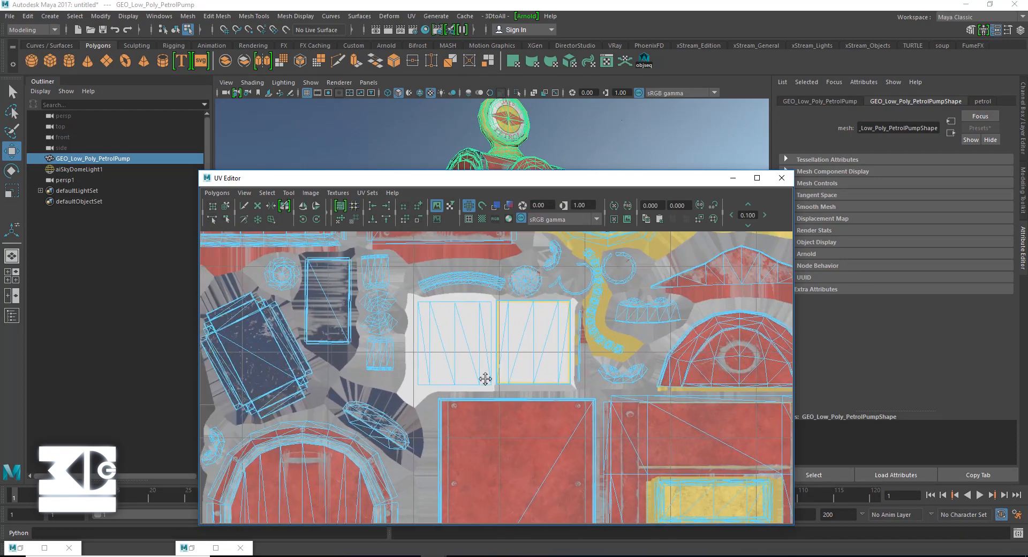
{"action": "right_click_drag", "start_coordinate": [477, 383], "coordinate": [458, 428]}
{"action": "left_click_drag", "start_coordinate": [414, 305], "coordinate": [446, 339]}
{"action": "left_click_drag", "start_coordinate": [568, 375], "coordinate": [569, 377]}
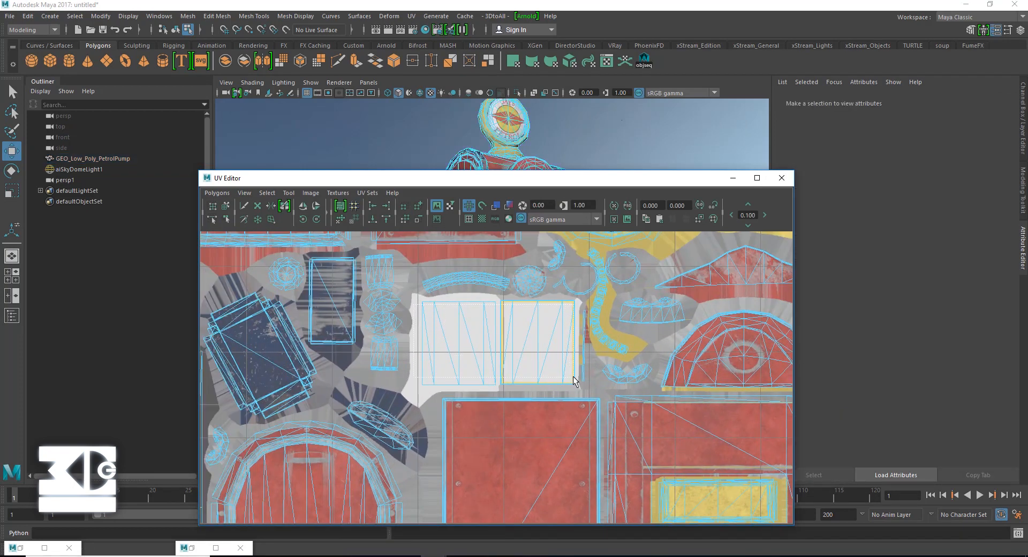
{"action": "right_click_drag", "start_coordinate": [542, 336], "coordinate": [579, 322], "text": "ctrl"}
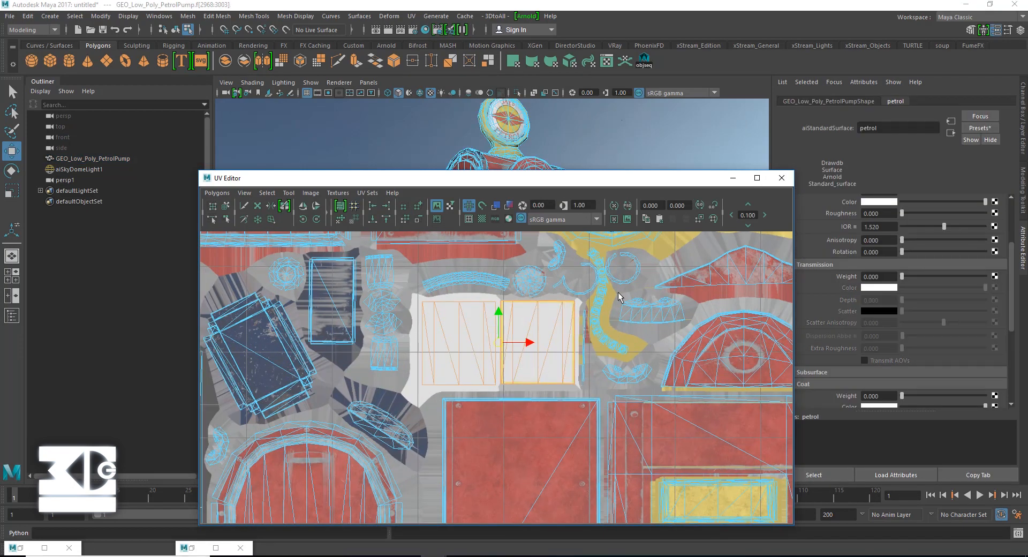
- Minimize the UV Editor and assign a new aiStandardSurface material to the selected display-glass faces
{"action": "left_click", "coordinate": [738, 179]}
{"action": "scroll", "coordinate": [546, 303], "scroll_direction": "up", "scroll_amount": 5}
{"action": "right_click_drag", "start_coordinate": [563, 271], "coordinate": [528, 518]}
{"action": "right_click_drag", "start_coordinate": [572, 270], "coordinate": [569, 532]}
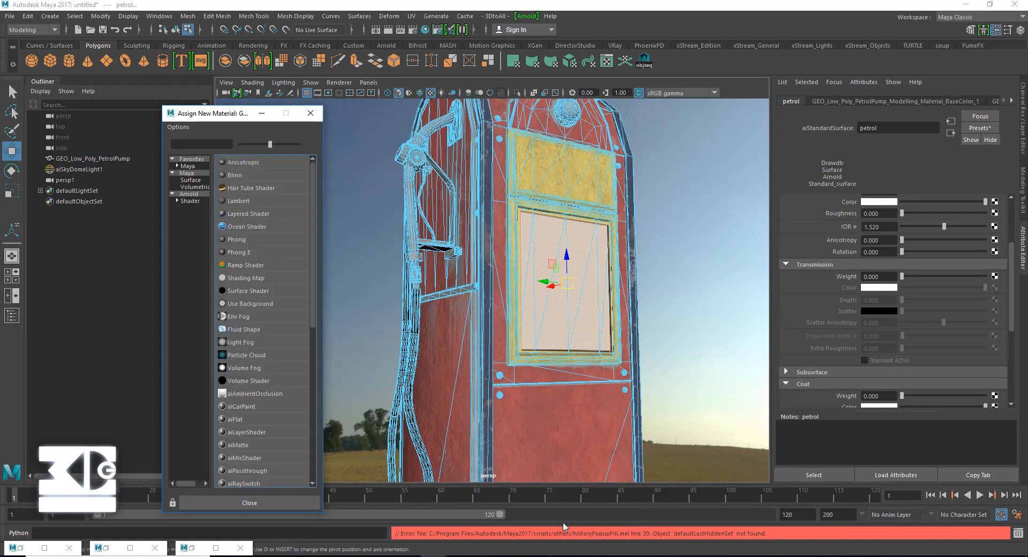
{"action": "left_click", "coordinate": [188, 201]}
{"action": "left_click", "coordinate": [261, 289]}
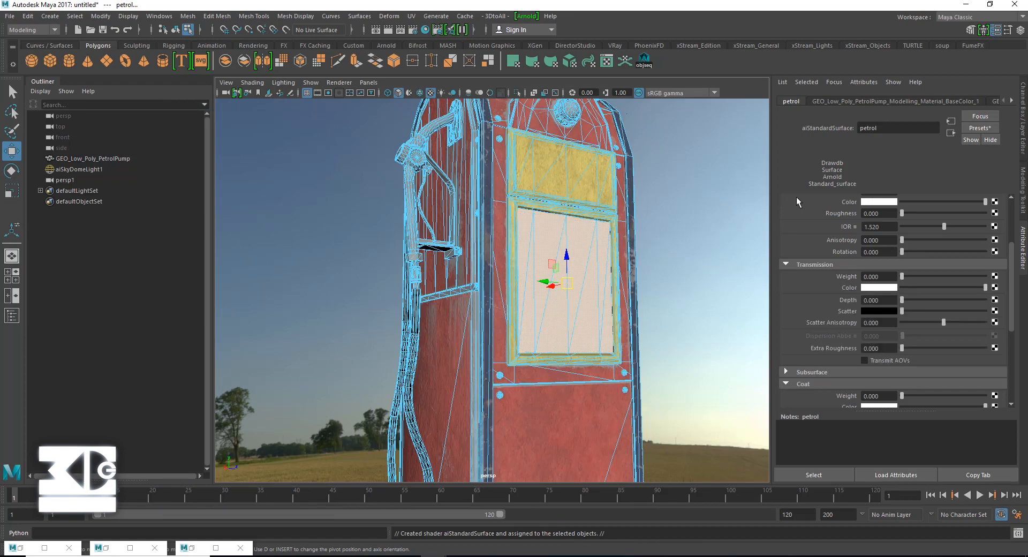
- Rename the new material "glass" and replace its settings with a clear glass preset
{"action": "double_click", "coordinate": [913, 128]}
{"action": "type", "text": "glass"}
{"action": "key", "text": "Return"}
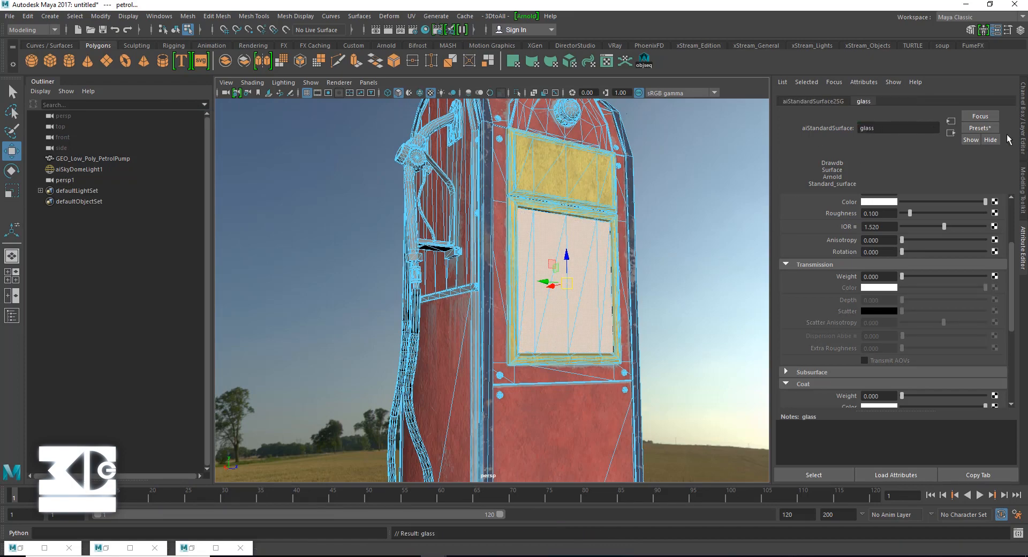
{"action": "left_click", "coordinate": [980, 128]}
{"action": "mouse_move", "coordinate": [914, 296]}
{"action": "left_click", "coordinate": [785, 304]}
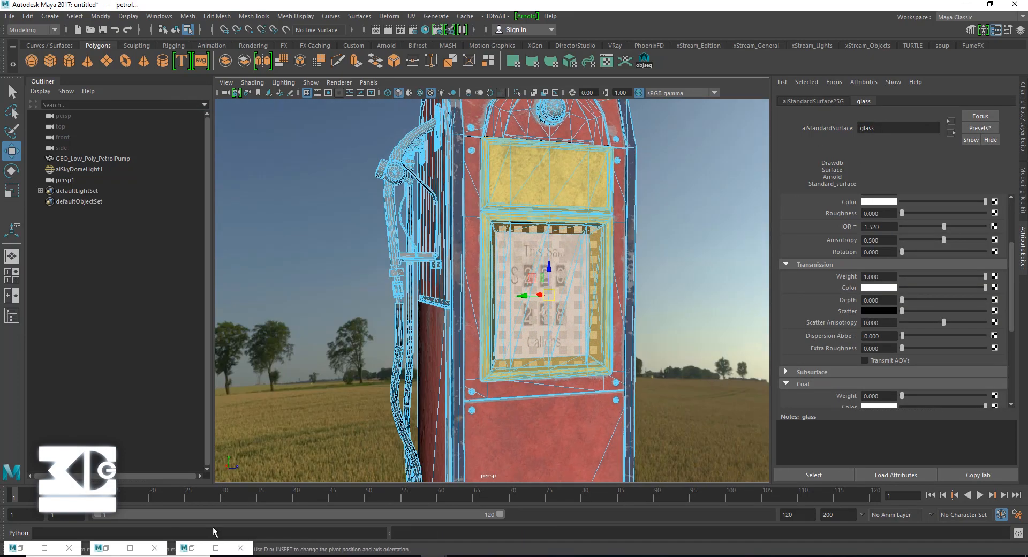
- Update the full scene in the Arnold RenderView and restart the render with a region around the pump's display window
{"action": "left_click", "coordinate": [193, 547]}
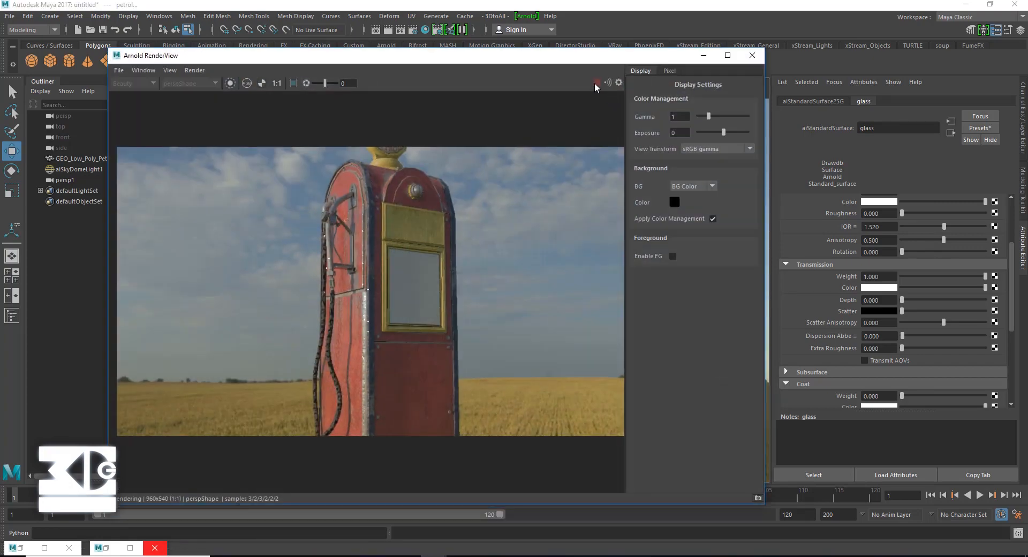
{"action": "scroll", "coordinate": [821, 321], "scroll_direction": "up", "scroll_amount": 5}
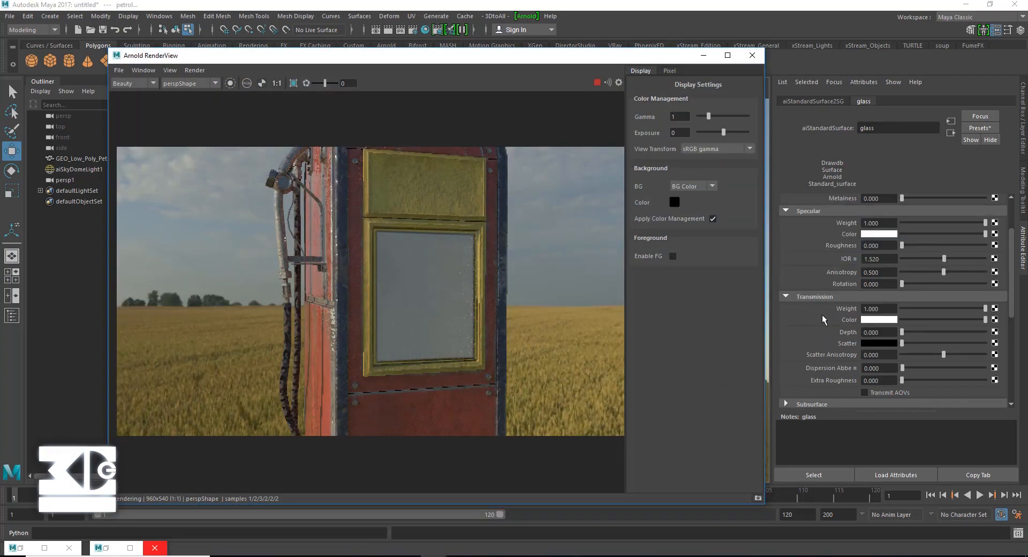
{"action": "left_click", "coordinate": [195, 70]}
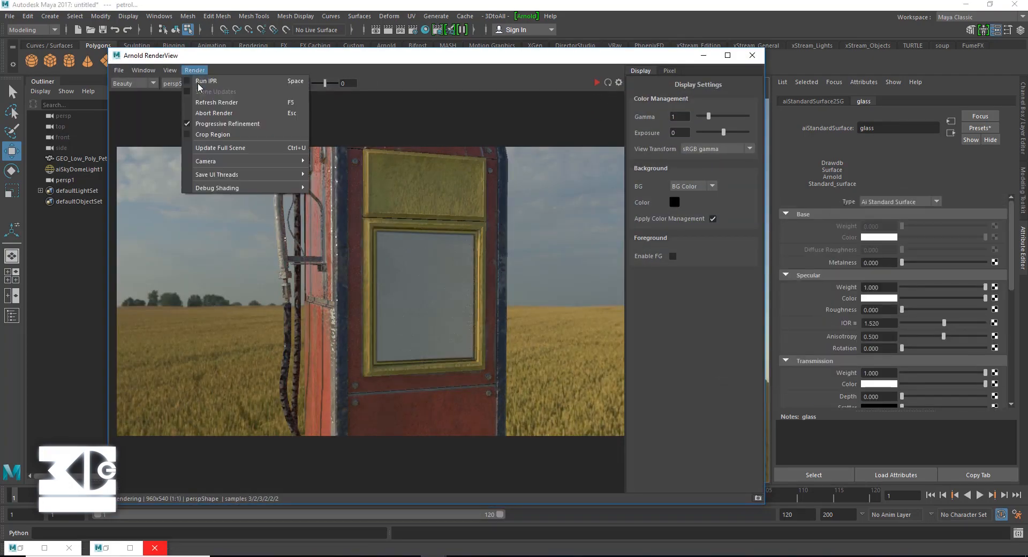
{"action": "left_click", "coordinate": [214, 151]}
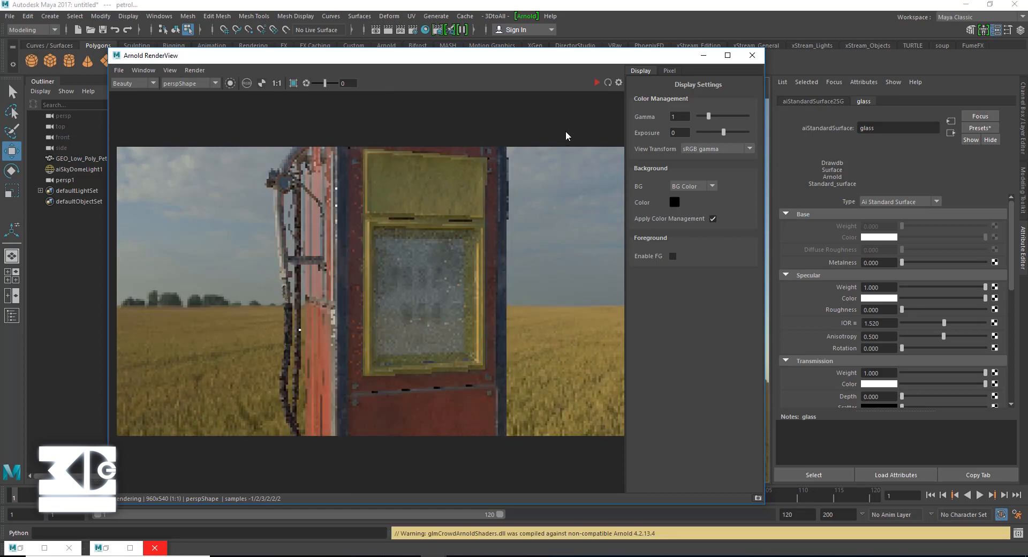
{"action": "left_click", "coordinate": [596, 83]}
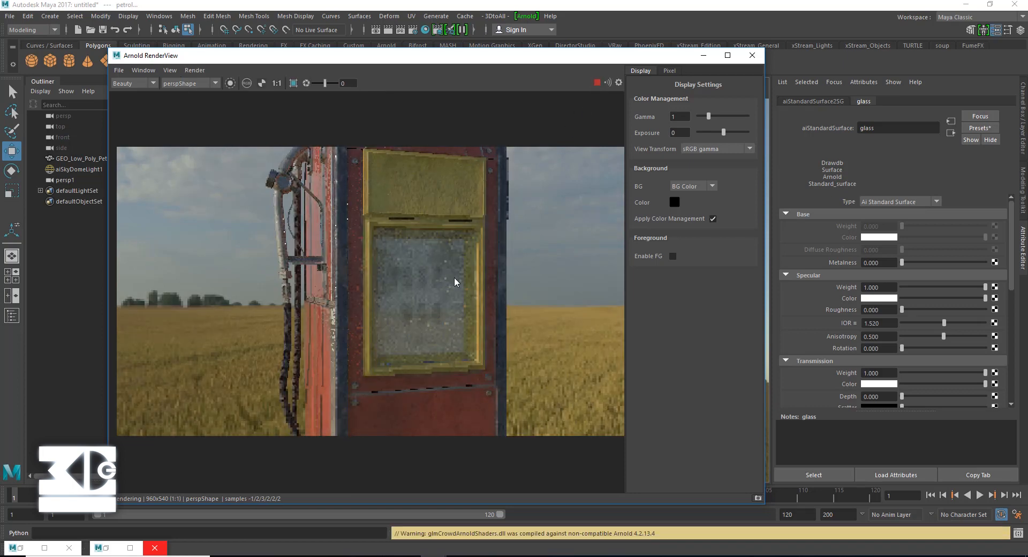
{"action": "left_click_drag", "start_coordinate": [324, 212], "coordinate": [508, 411]}
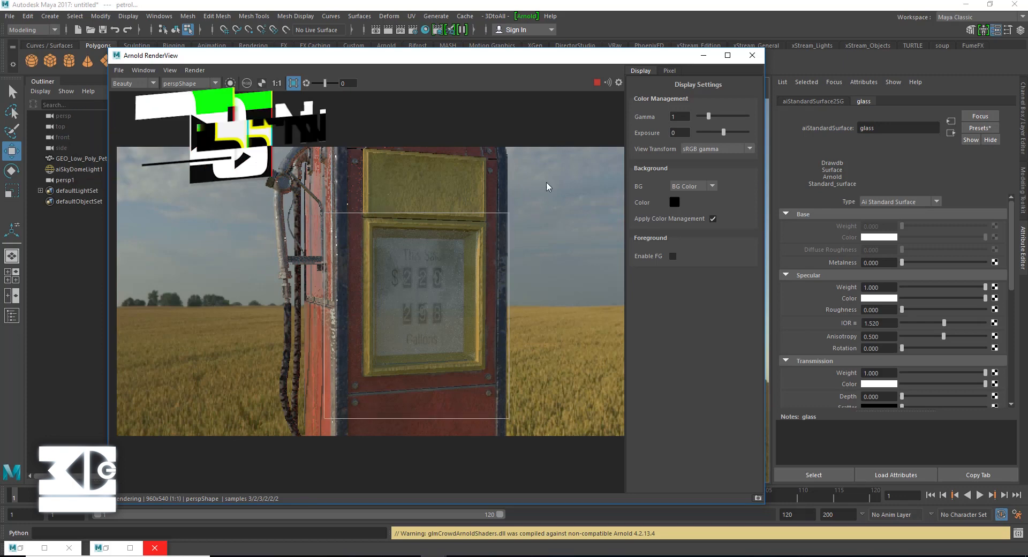
- Move the RenderView aside and check the whole petrol pump with its new glass in the render
{"action": "scroll", "coordinate": [524, 228], "scroll_direction": "down", "scroll_amount": 2}
{"action": "left_click_drag", "start_coordinate": [412, 66], "coordinate": [604, 104]}
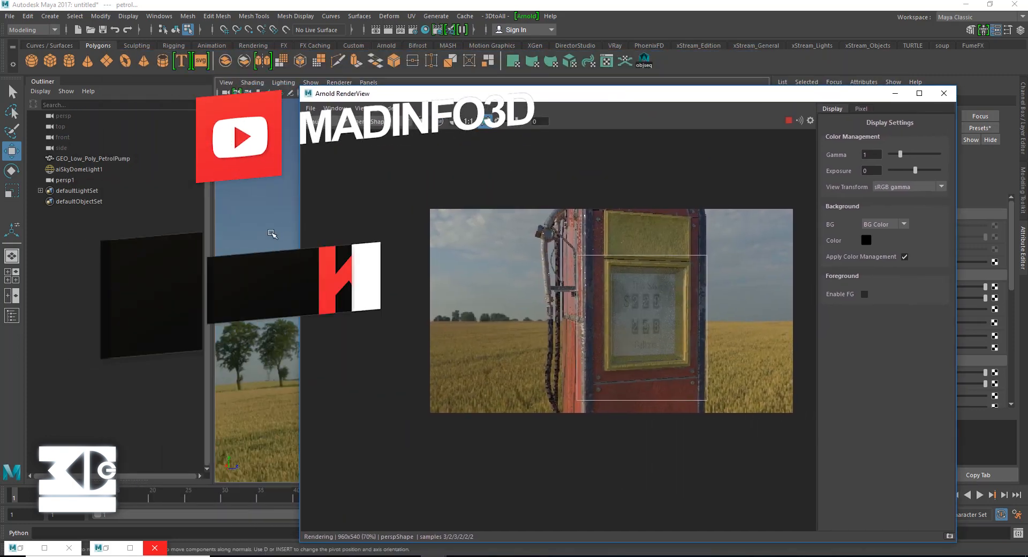
{"action": "scroll", "coordinate": [255, 253], "scroll_direction": "down", "scroll_amount": 5}
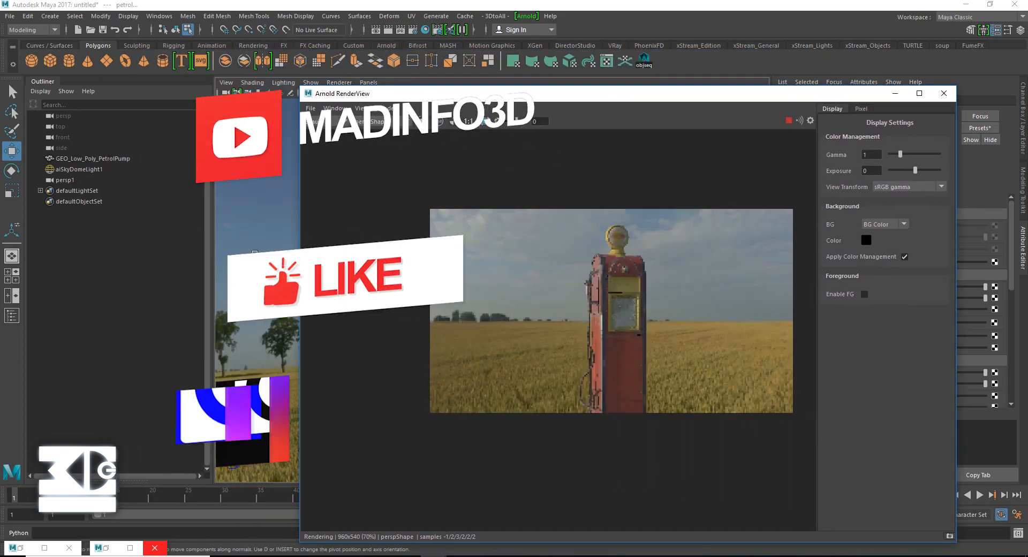
{"action": "left_click_drag", "start_coordinate": [254, 254], "coordinate": [245, 257], "text": "alt"}
- Select aiSkyDomeLight1 and shift the RenderView window to uncover the light's attributes
{"action": "left_click", "coordinate": [164, 169]}
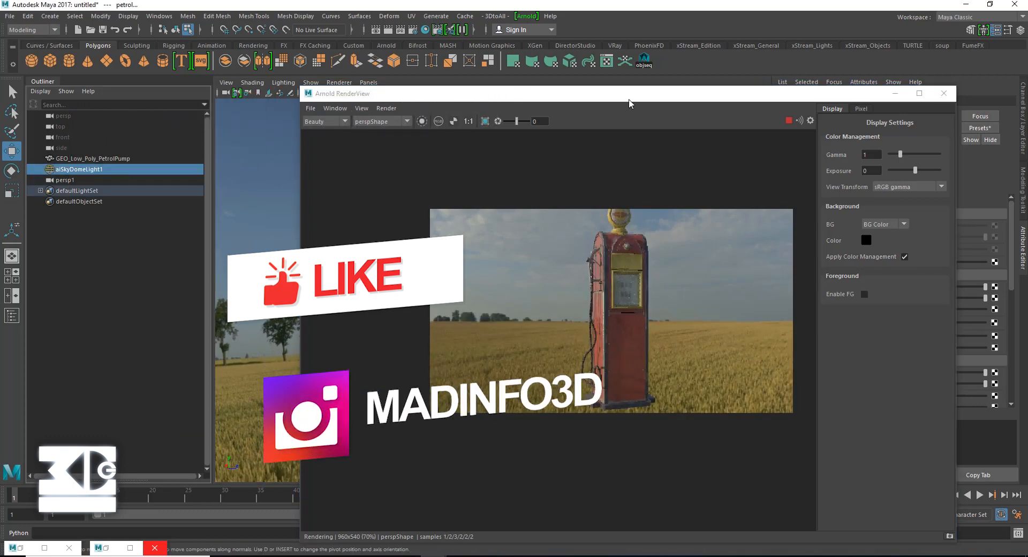
{"action": "left_click_drag", "start_coordinate": [630, 94], "coordinate": [497, 97]}
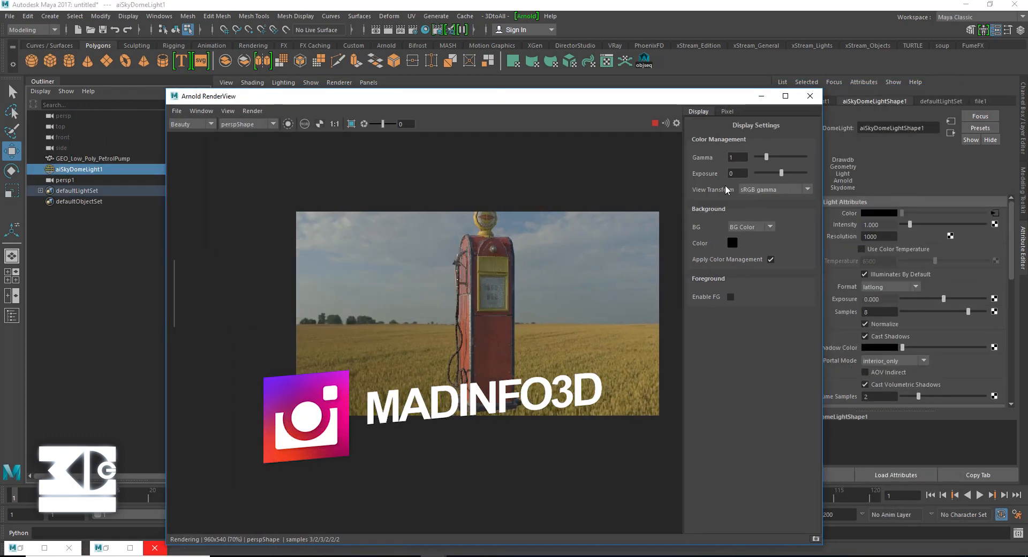